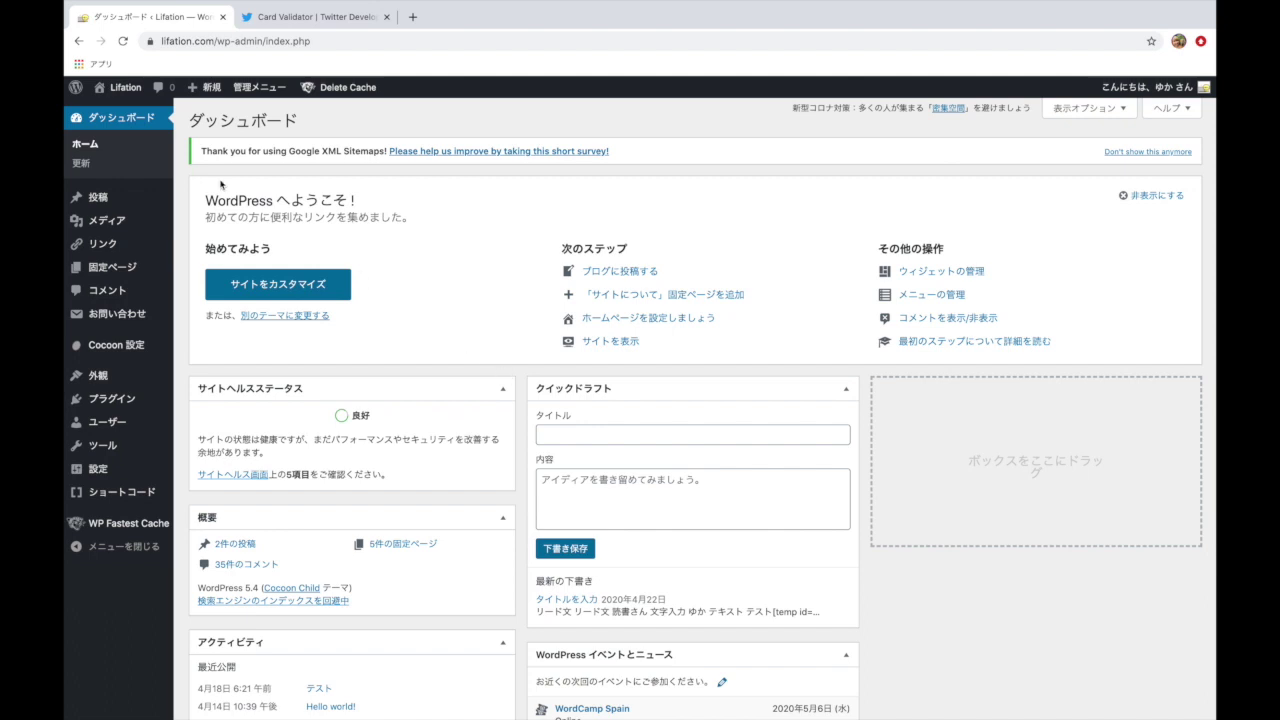
Open the OGP settings of the Cocoon theme and review the OGP, Twitter card and home image sections.
left_click(125, 348)
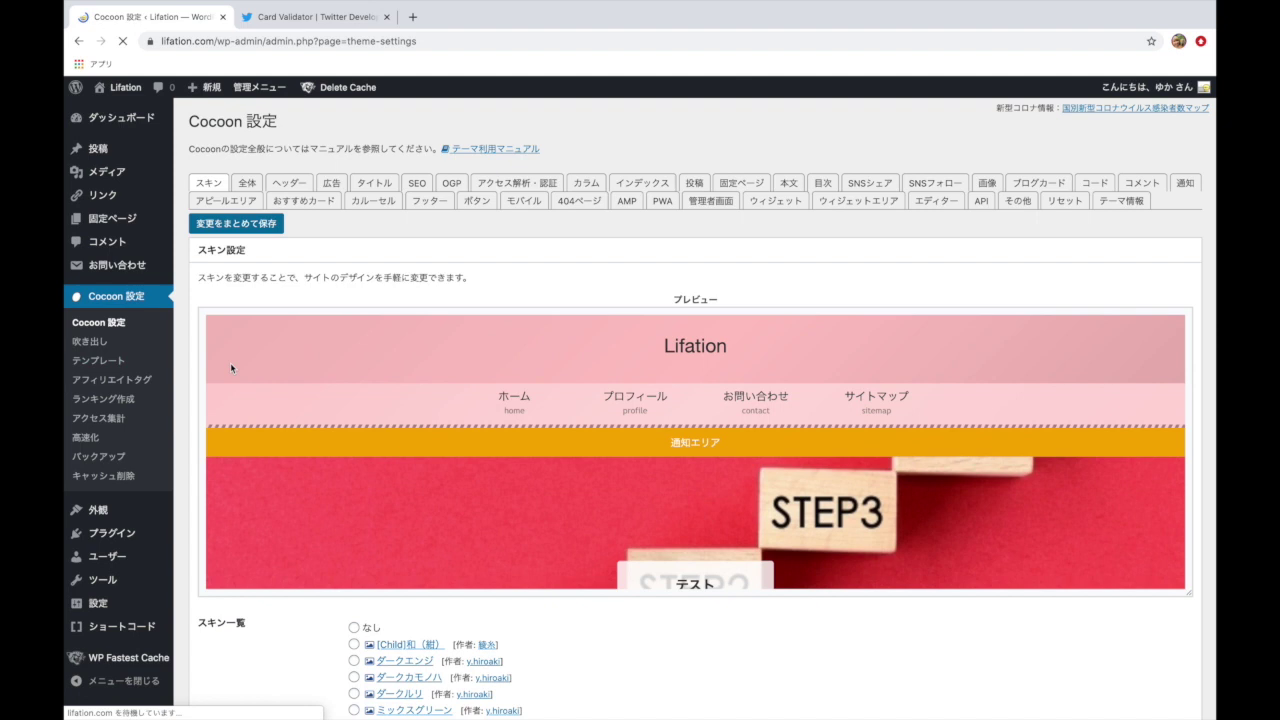
left_click(453, 185)
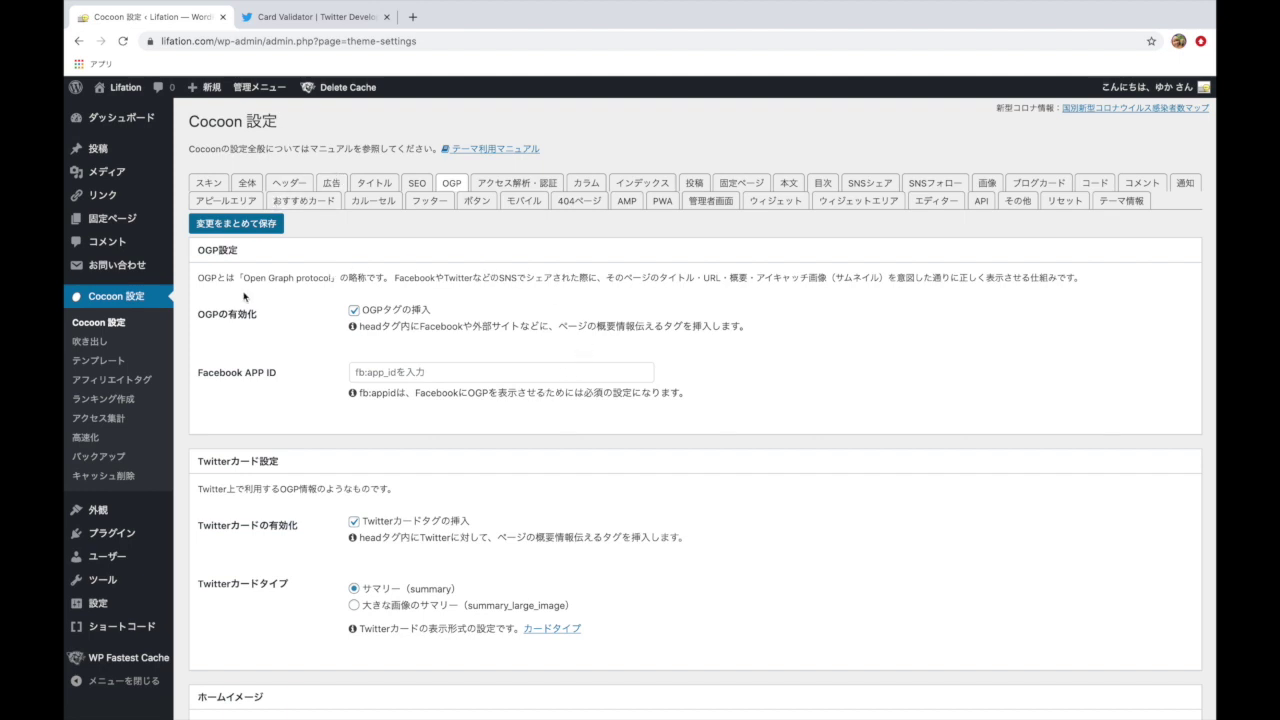
scroll(458, 341, "down", 2)
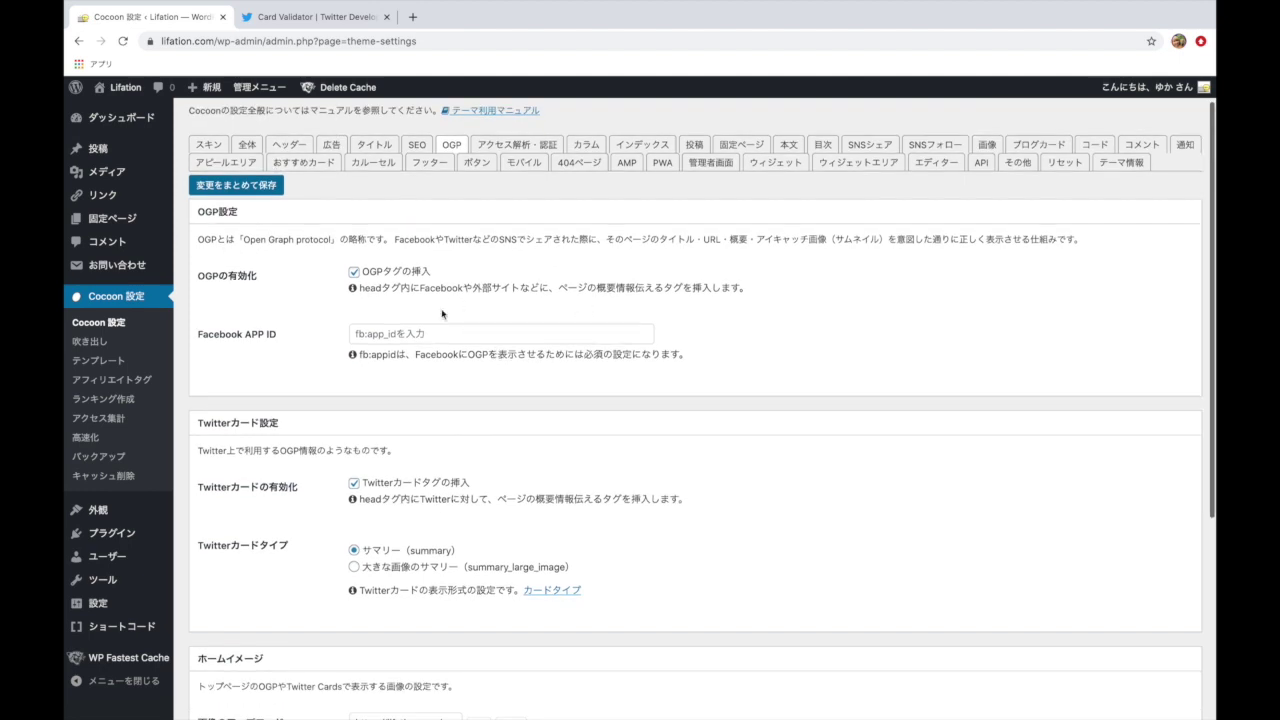
left_click_drag(393, 240, 548, 244)
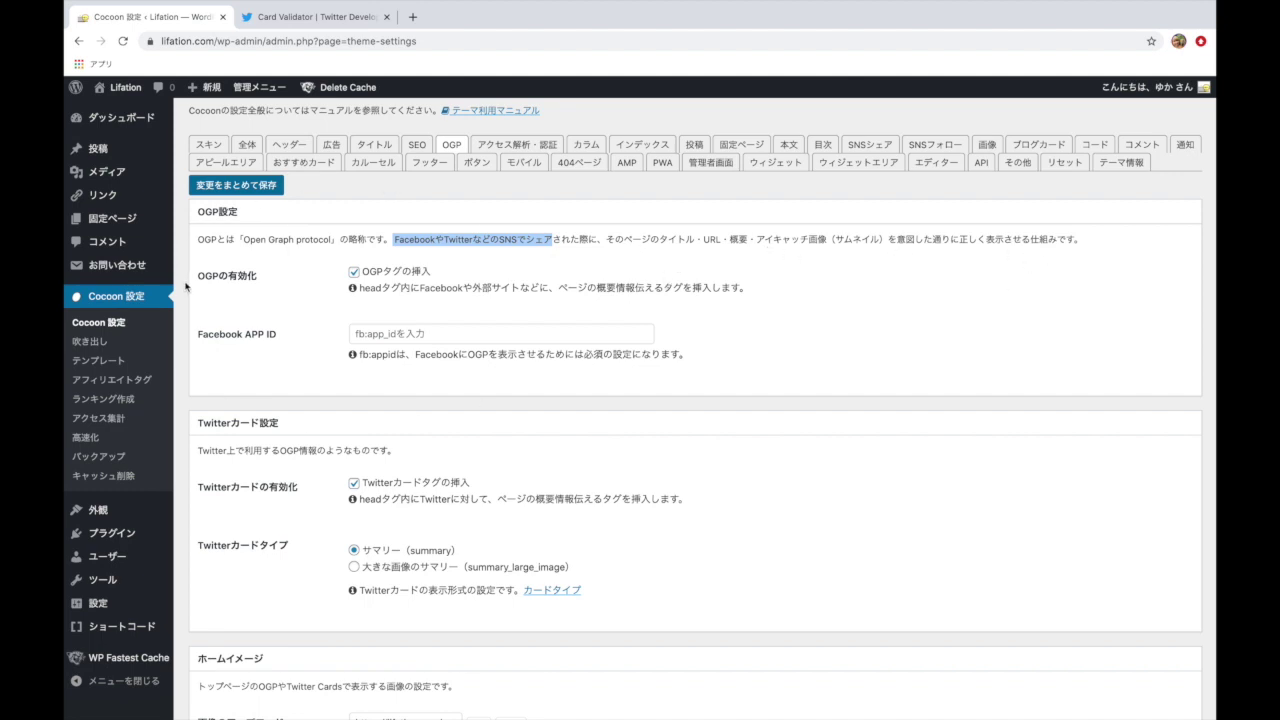
scroll(484, 281, "down", 3)
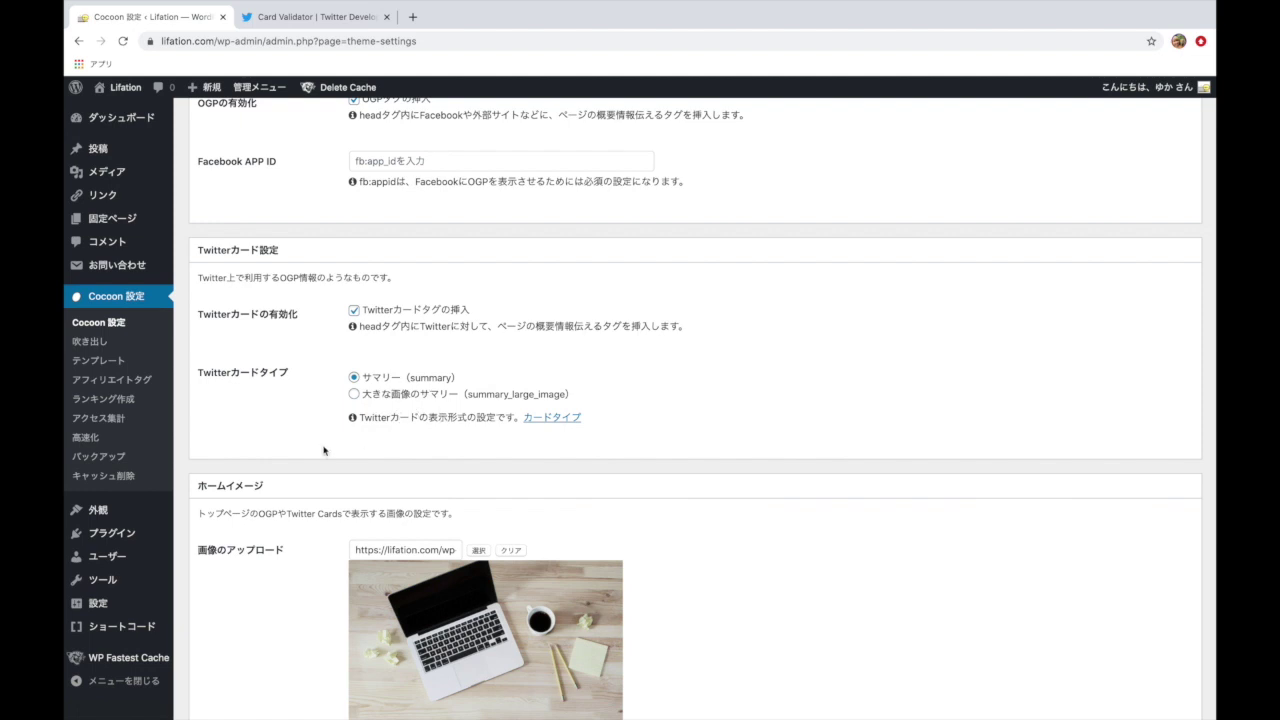
scroll(323, 450, "down", 2)
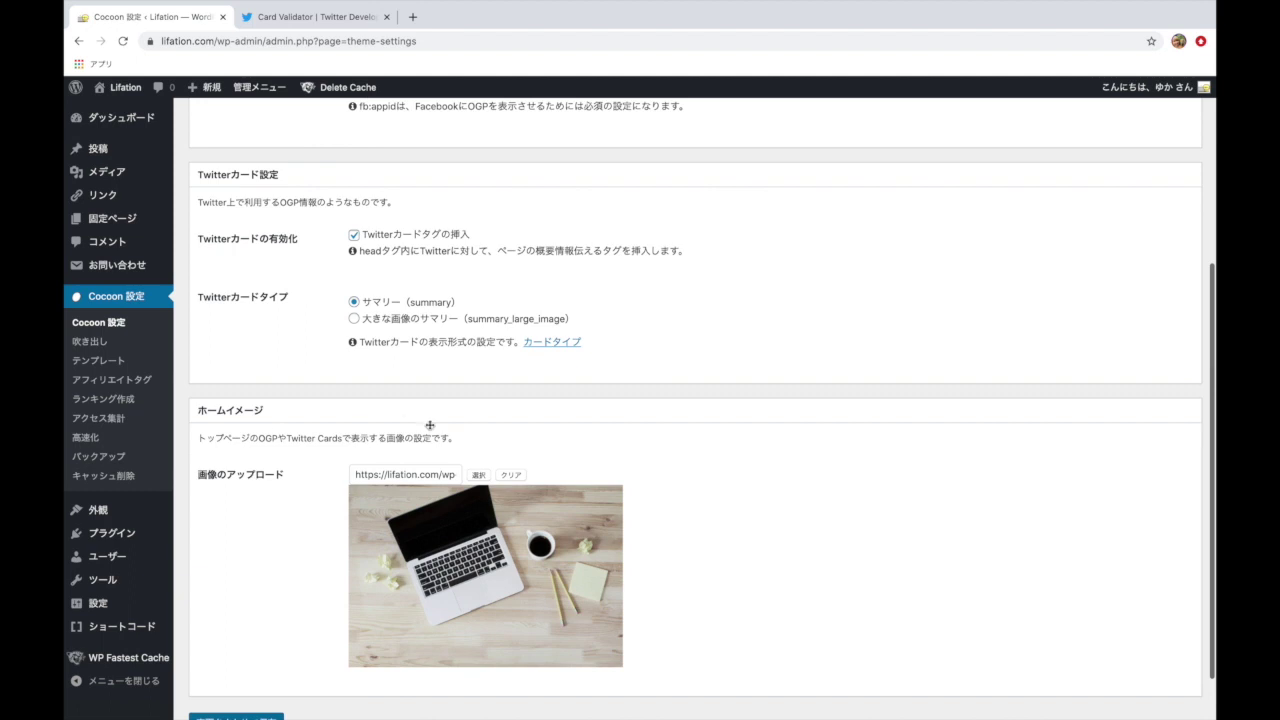
scroll(306, 583, "down", 1)
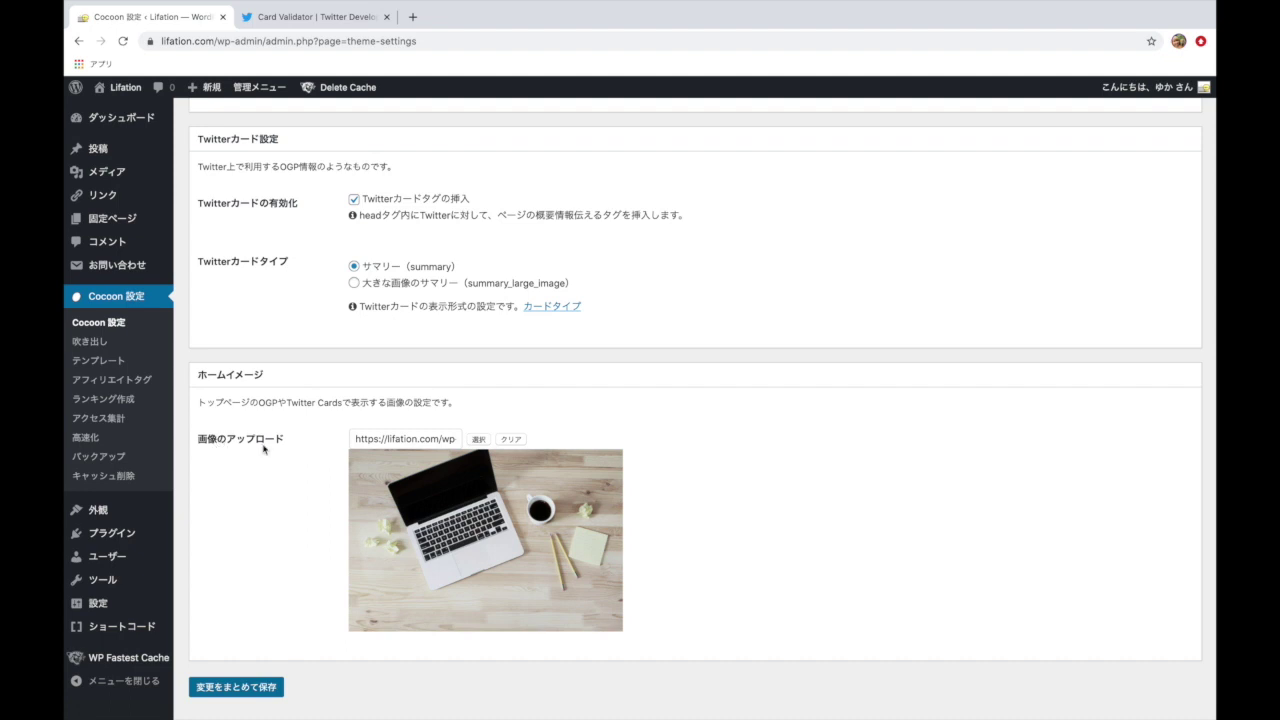
Clear the uploaded home image under ホームイメージ and save the settings.
left_click(510, 440)
key("super+r")
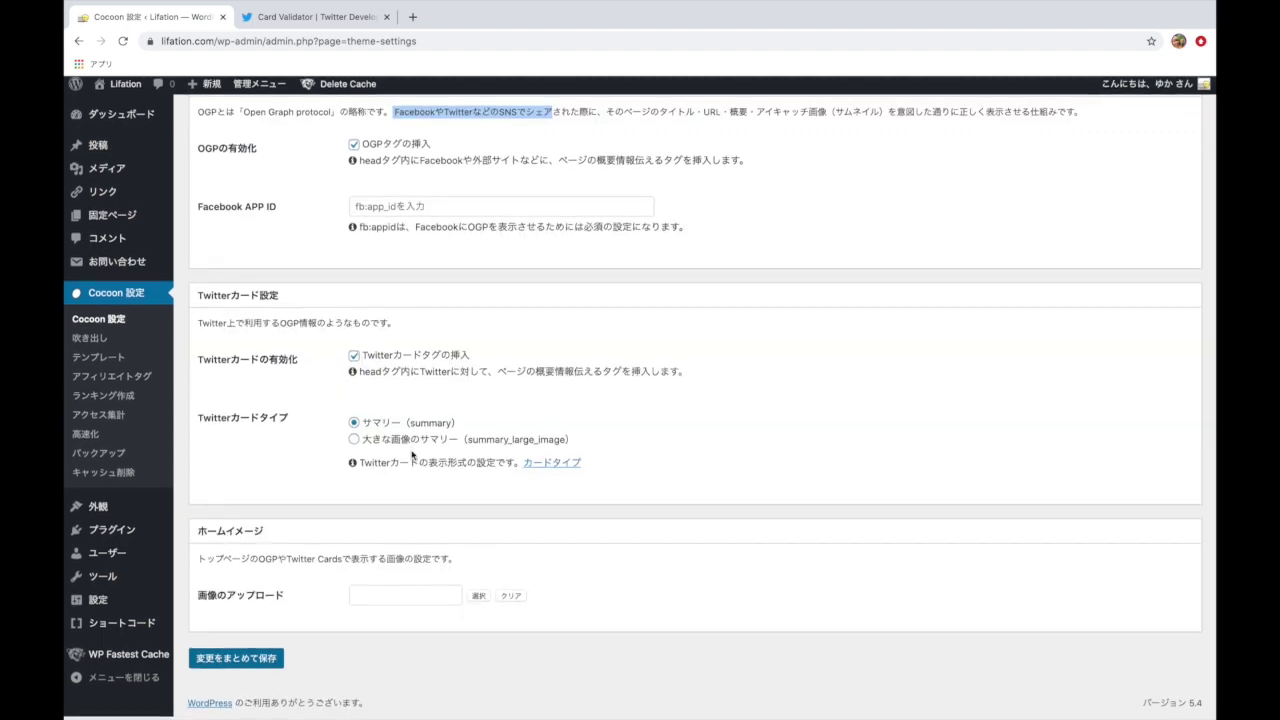
scroll(426, 561, "down", 3)
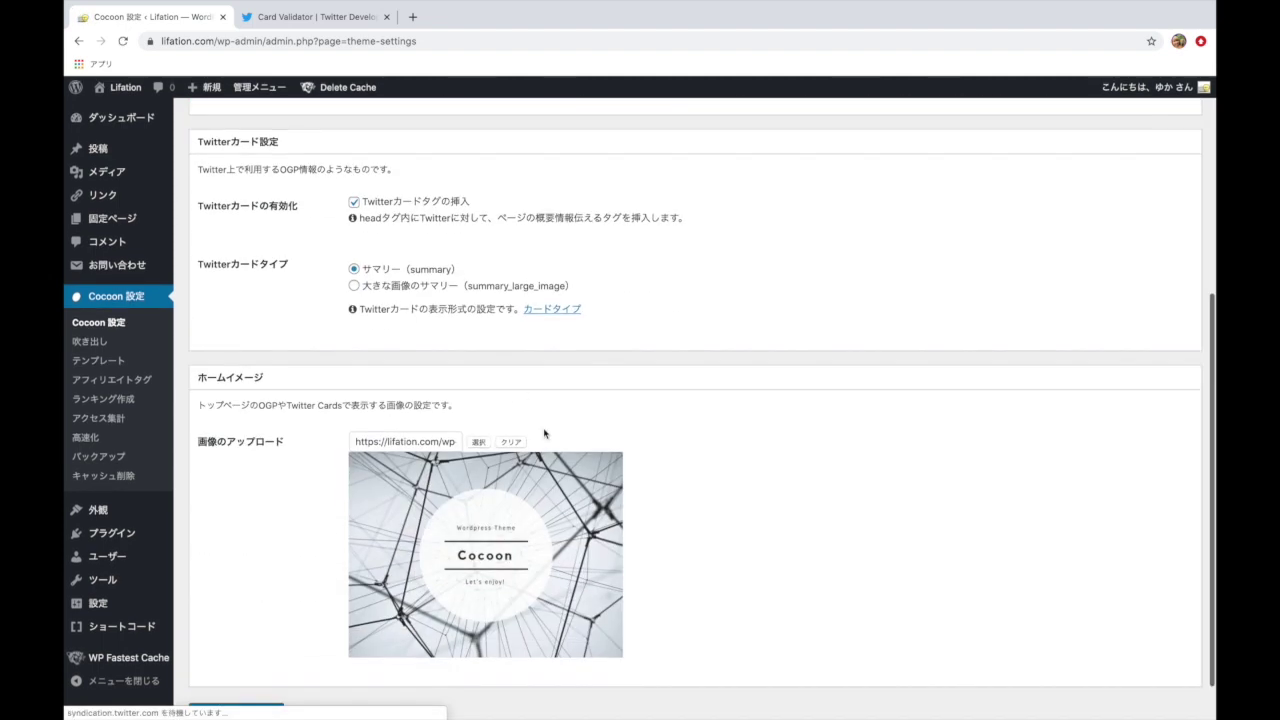
scroll(468, 555, "down", 1)
scroll(471, 547, "down", 1)
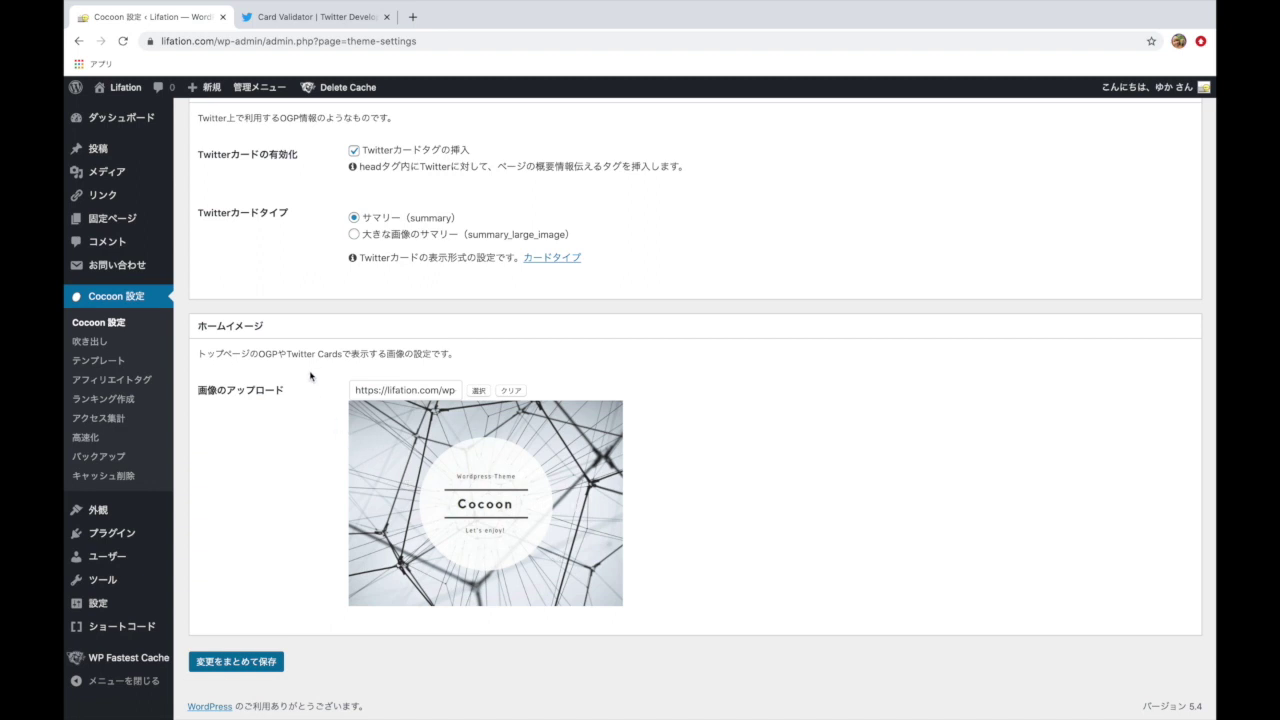
Set apple-1834328_640.jpg from the media library as the home image and save the settings.
left_click(478, 391)
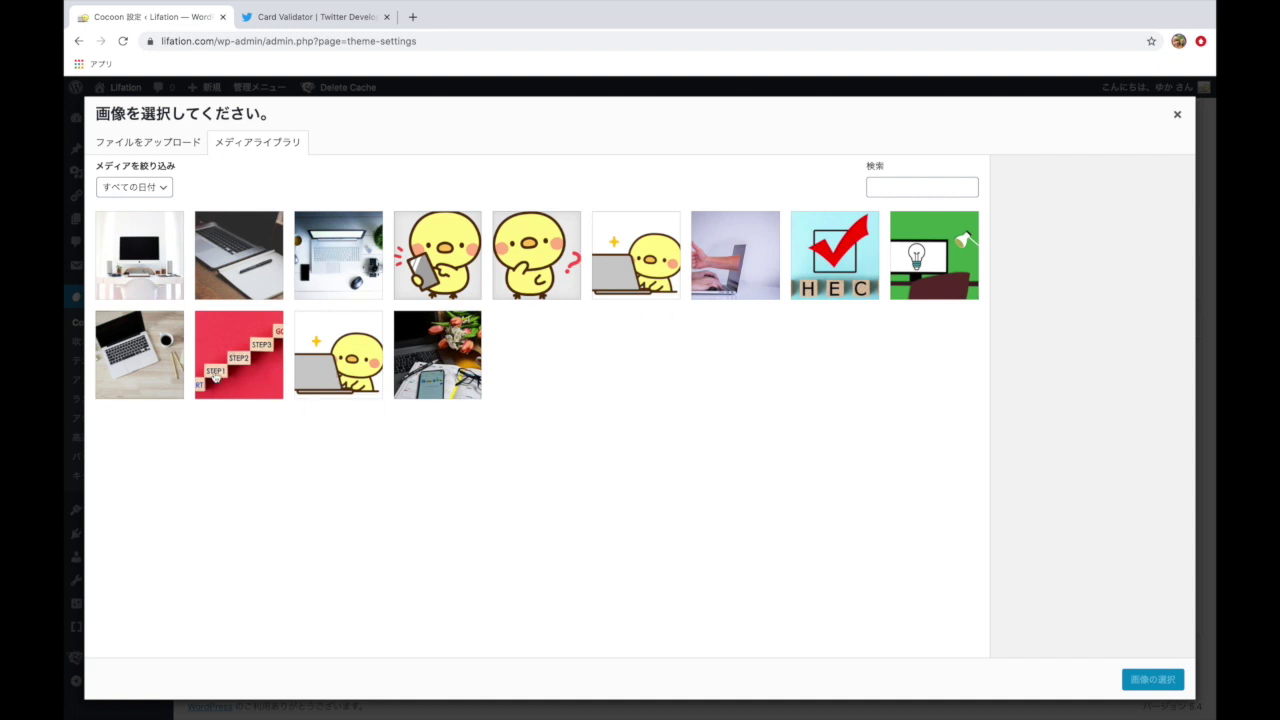
left_click(154, 274)
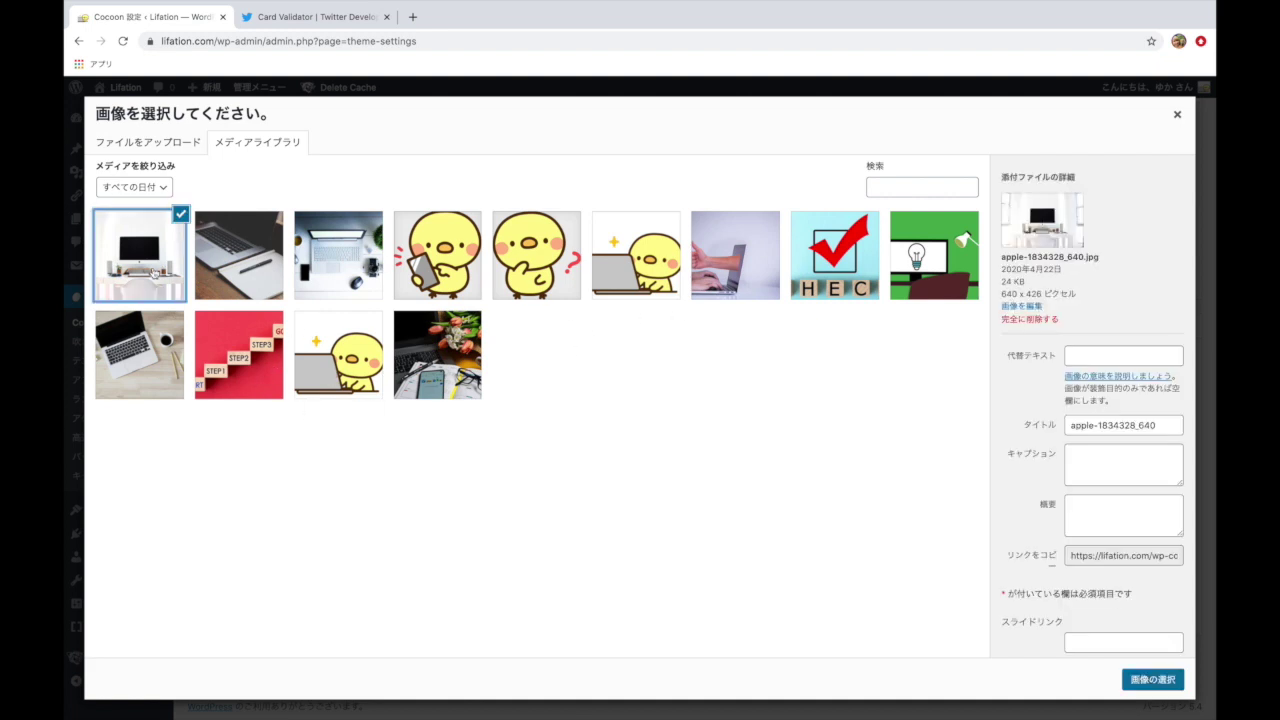
left_click(1154, 677)
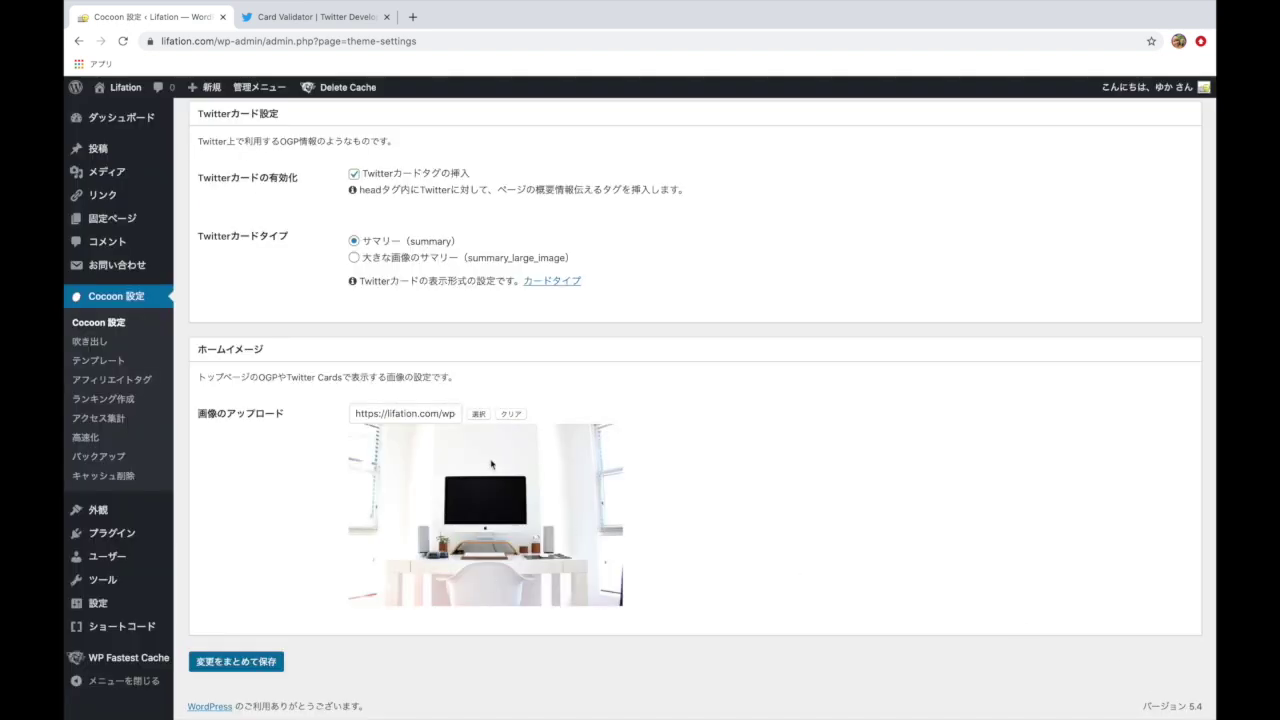
left_click(241, 664)
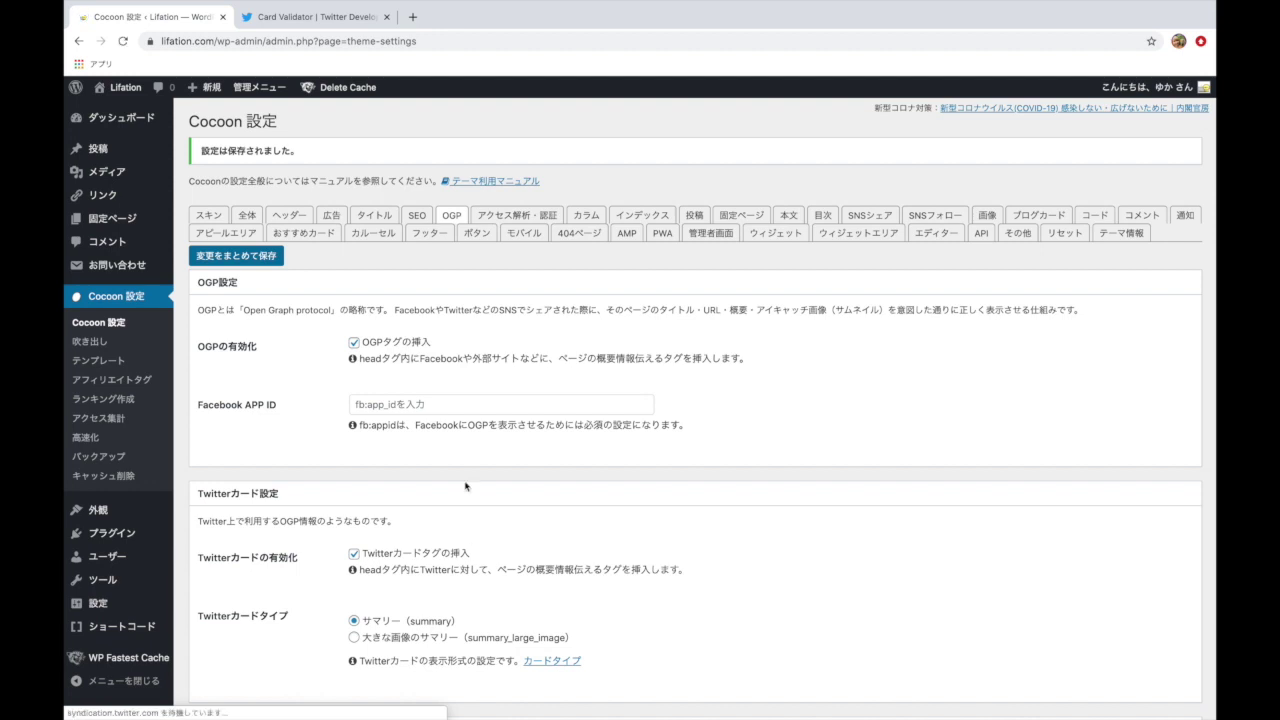
scroll(400, 558, "down", 1)
scroll(391, 553, "down", 3)
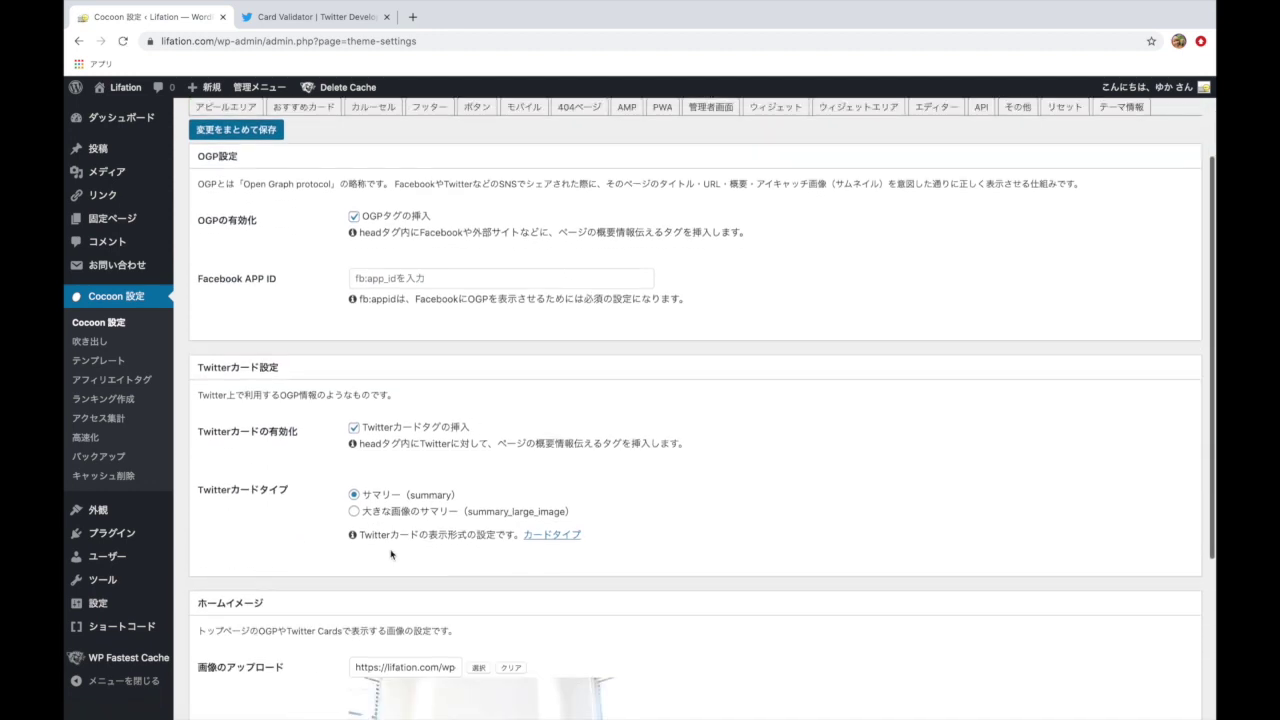
scroll(391, 551, "up", 3)
scroll(391, 553, "up", 2)
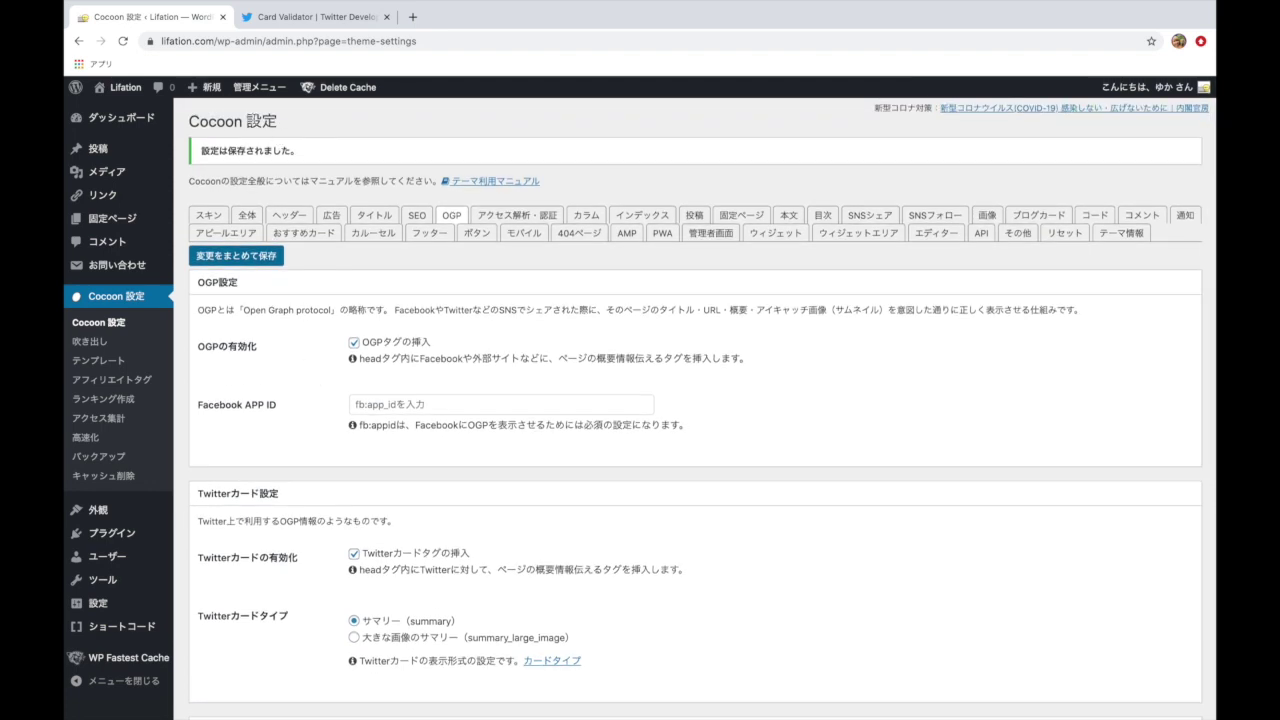
left_click(297, 22)
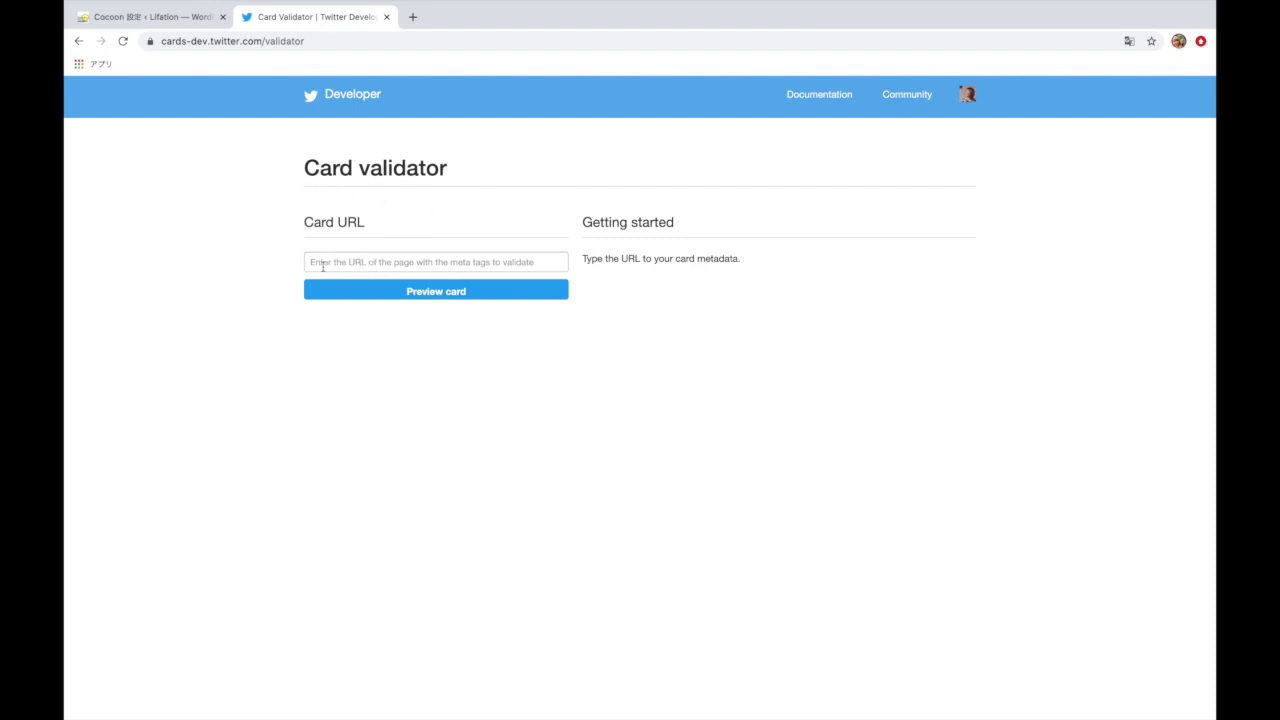
left_click(150, 17)
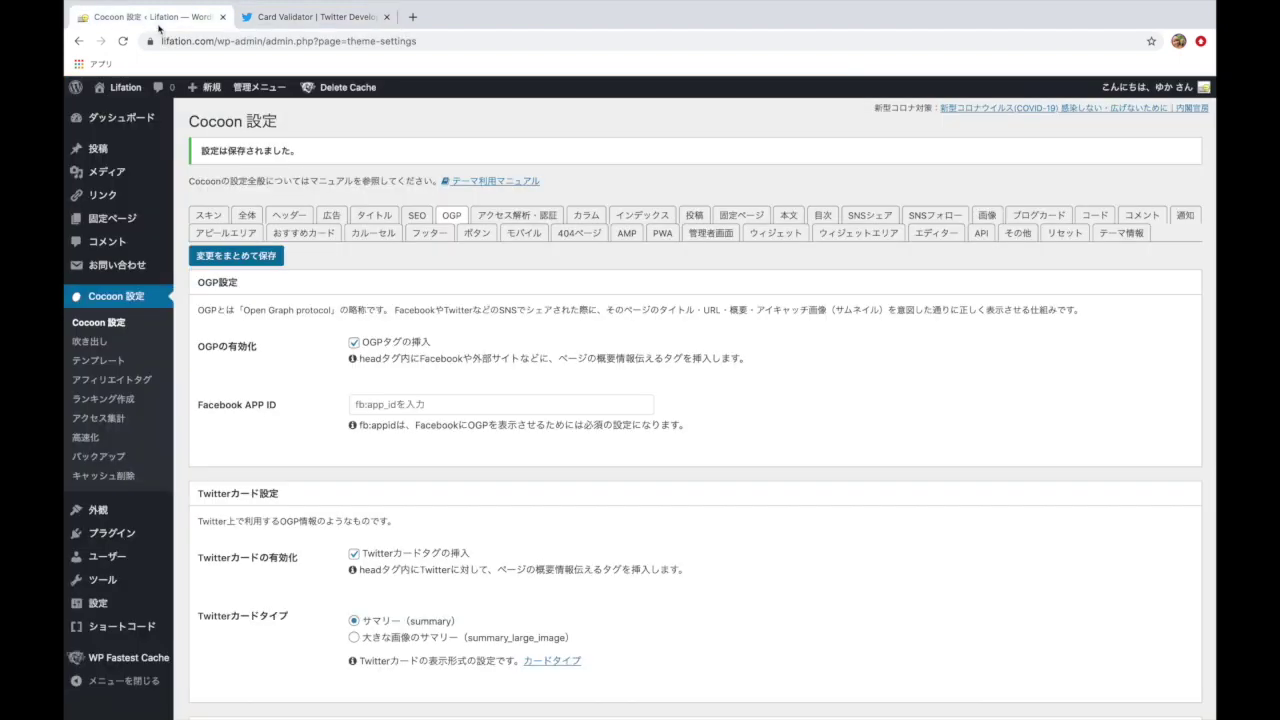
left_click(218, 41)
left_click_drag(218, 41, 157, 45)
key("super+c")
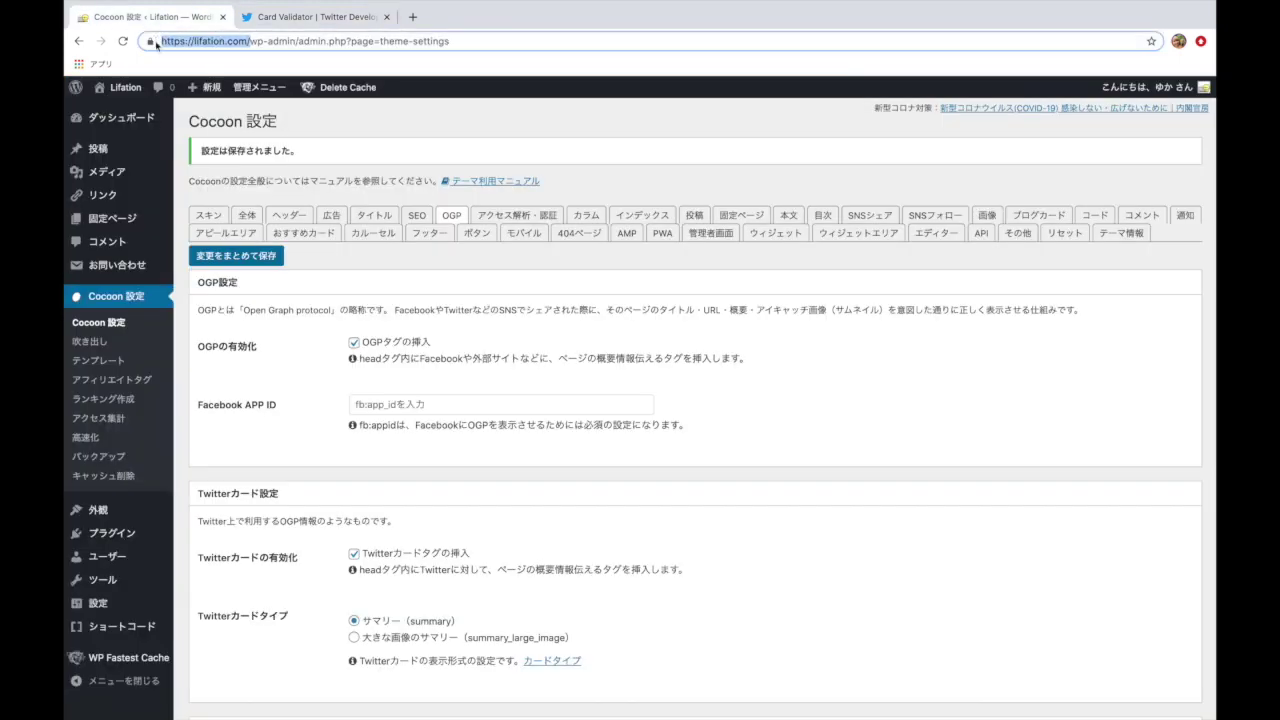
left_click(318, 17)
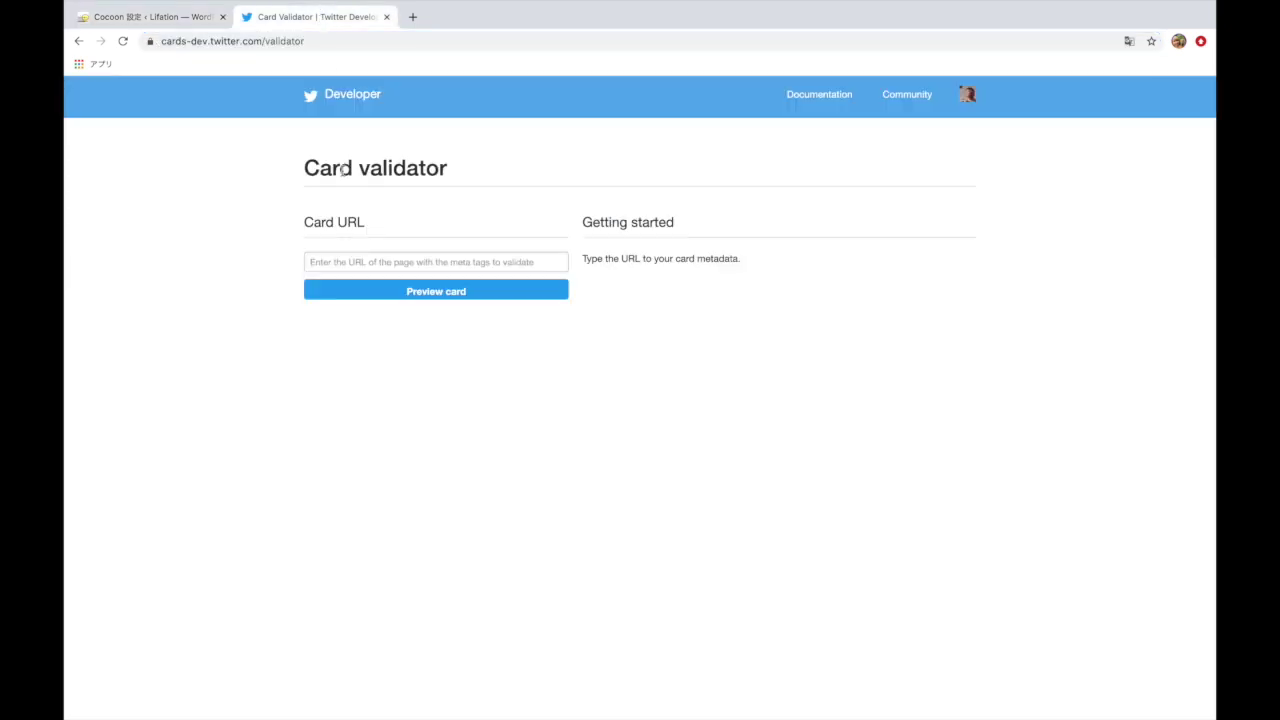
left_click(334, 259)
key("super+v")
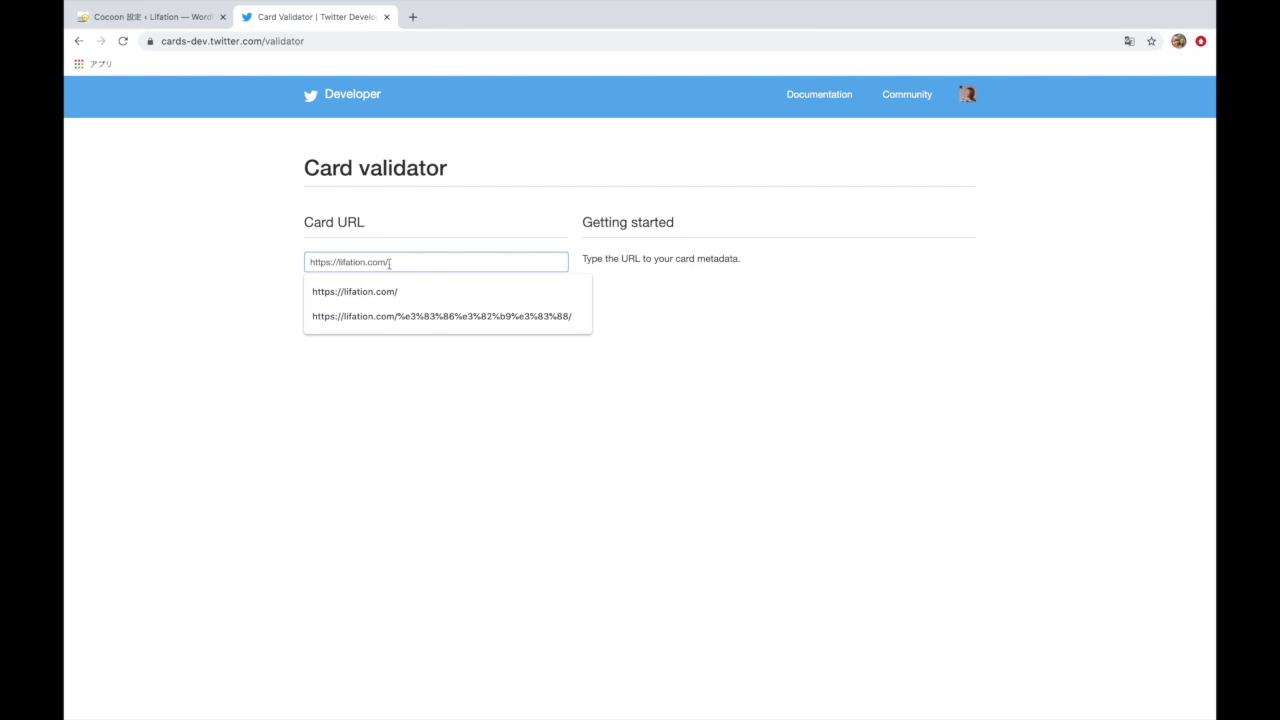
key("Return")
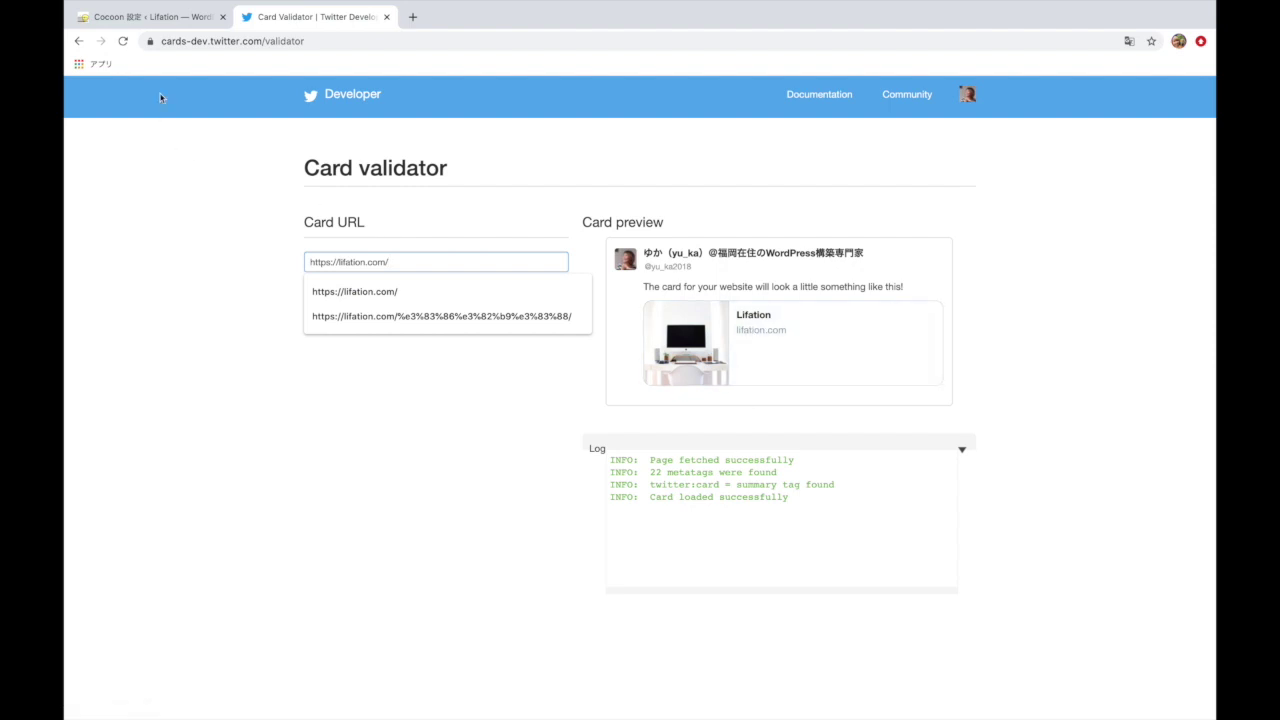
Return to the Cocoon OGP settings, set the Twitter card type to 大きな画像のサマリー(summary_large_image) and save.
left_click(140, 18)
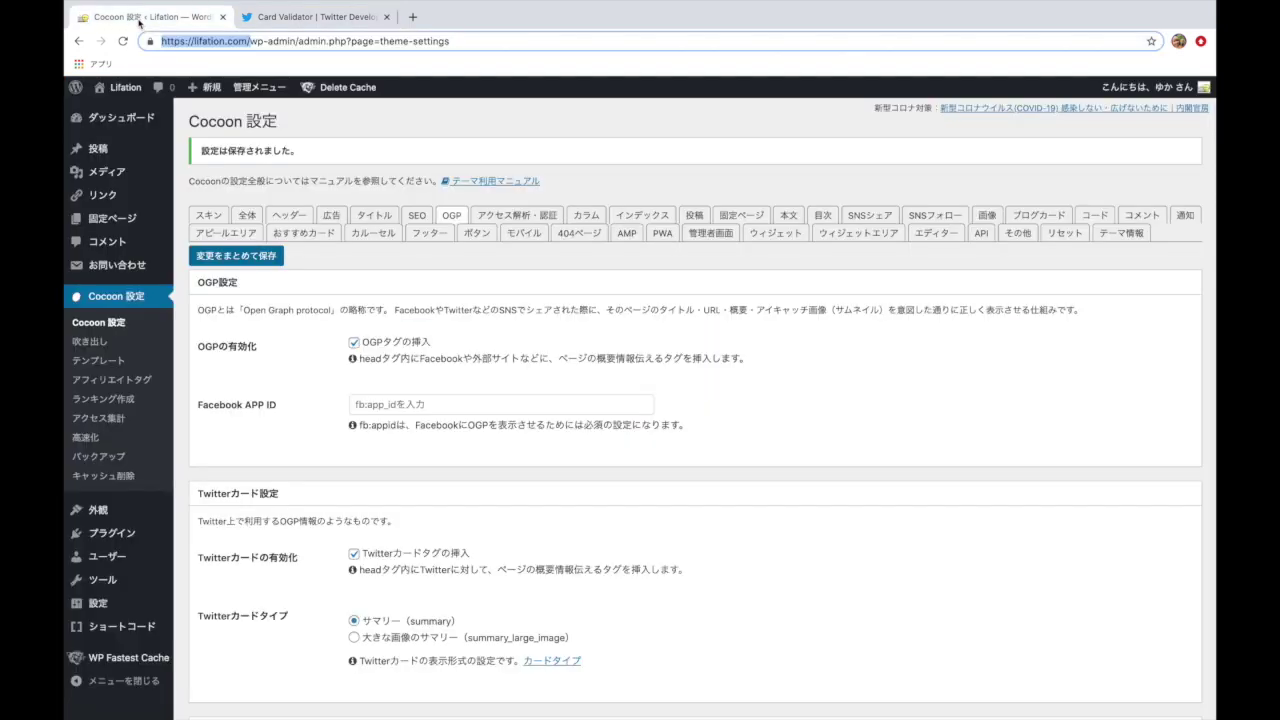
scroll(345, 632, "down", 1)
left_click(362, 613)
scroll(340, 600, "down", 5)
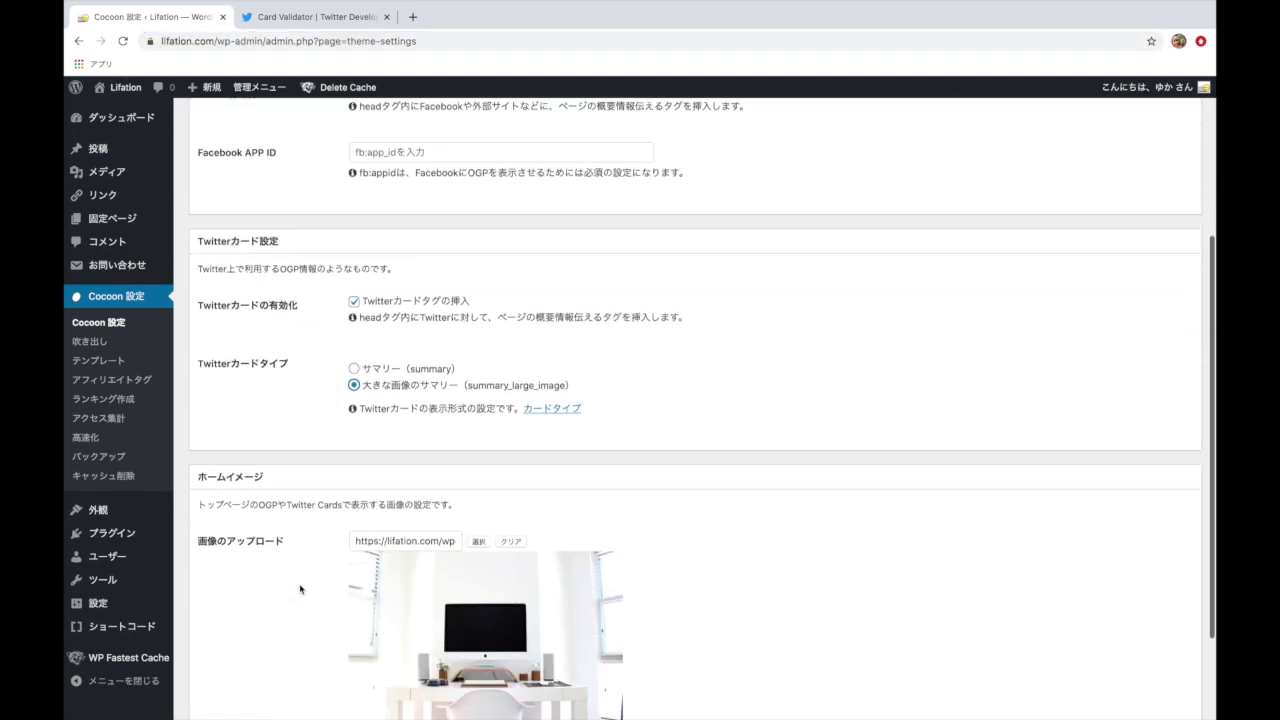
left_click(260, 661)
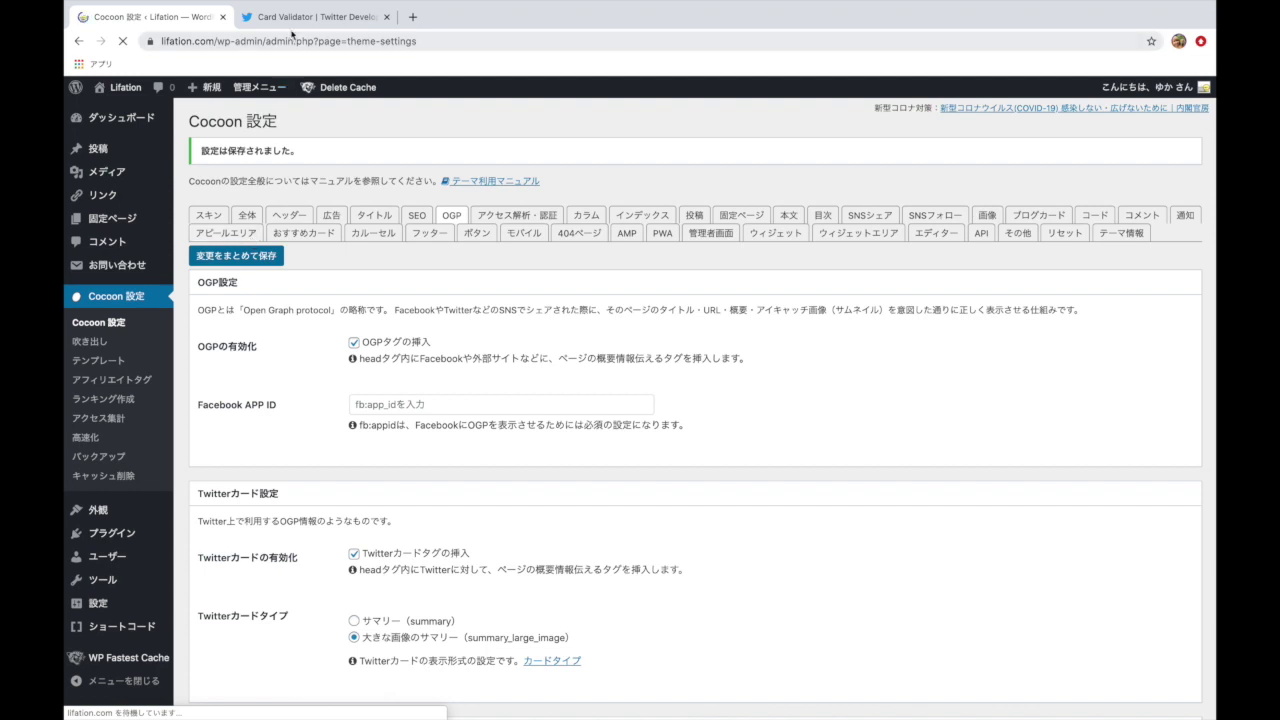
left_click(292, 17)
left_click(408, 294)
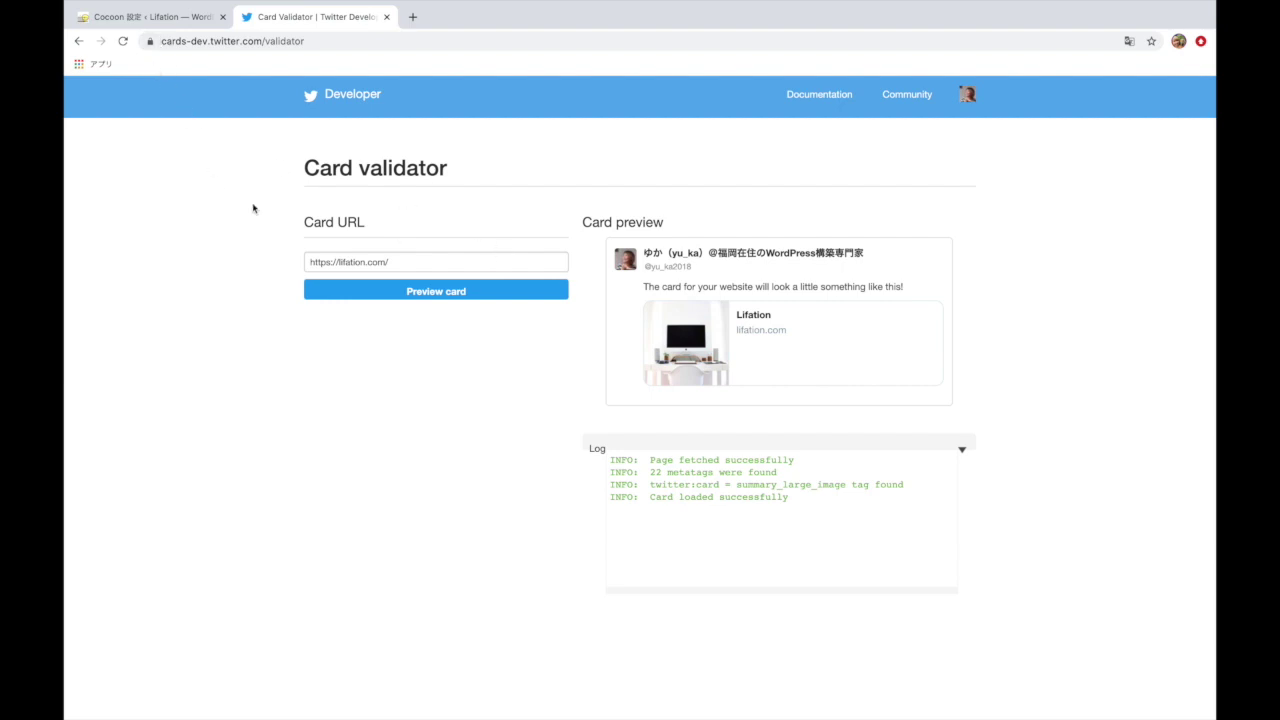
key("super+r")
left_click(378, 262)
left_click(378, 287)
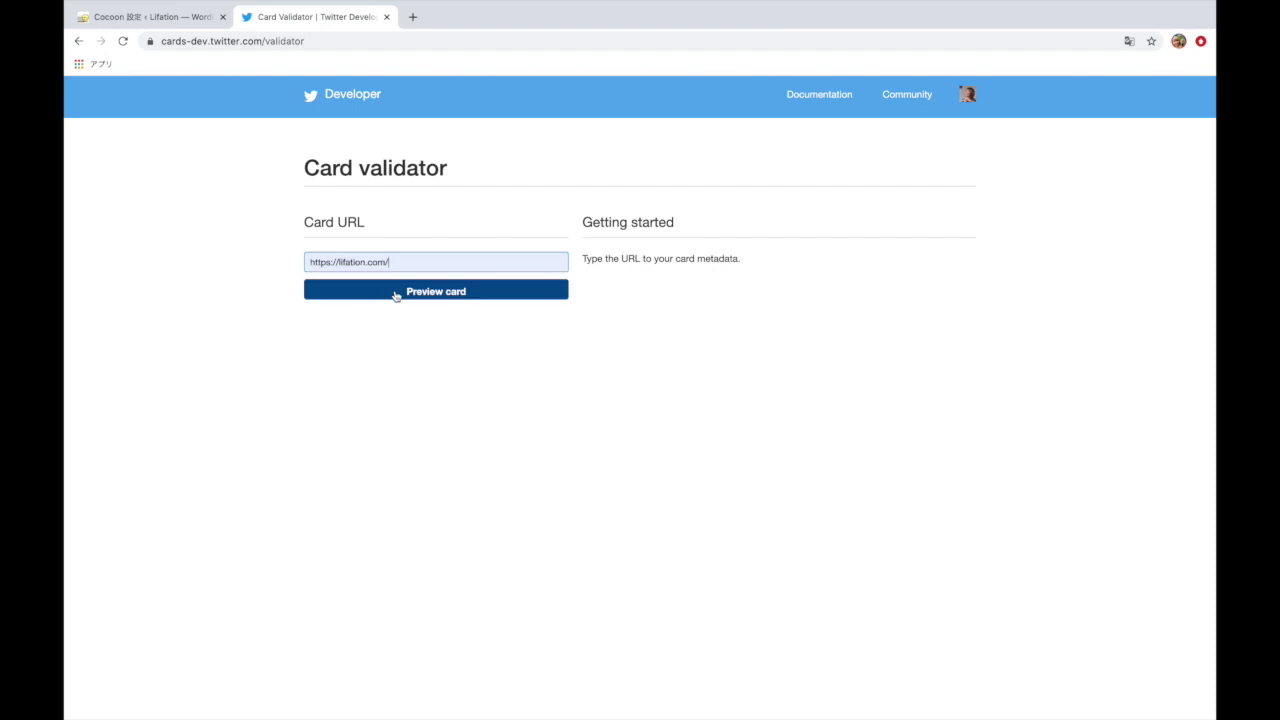
left_click(395, 294)
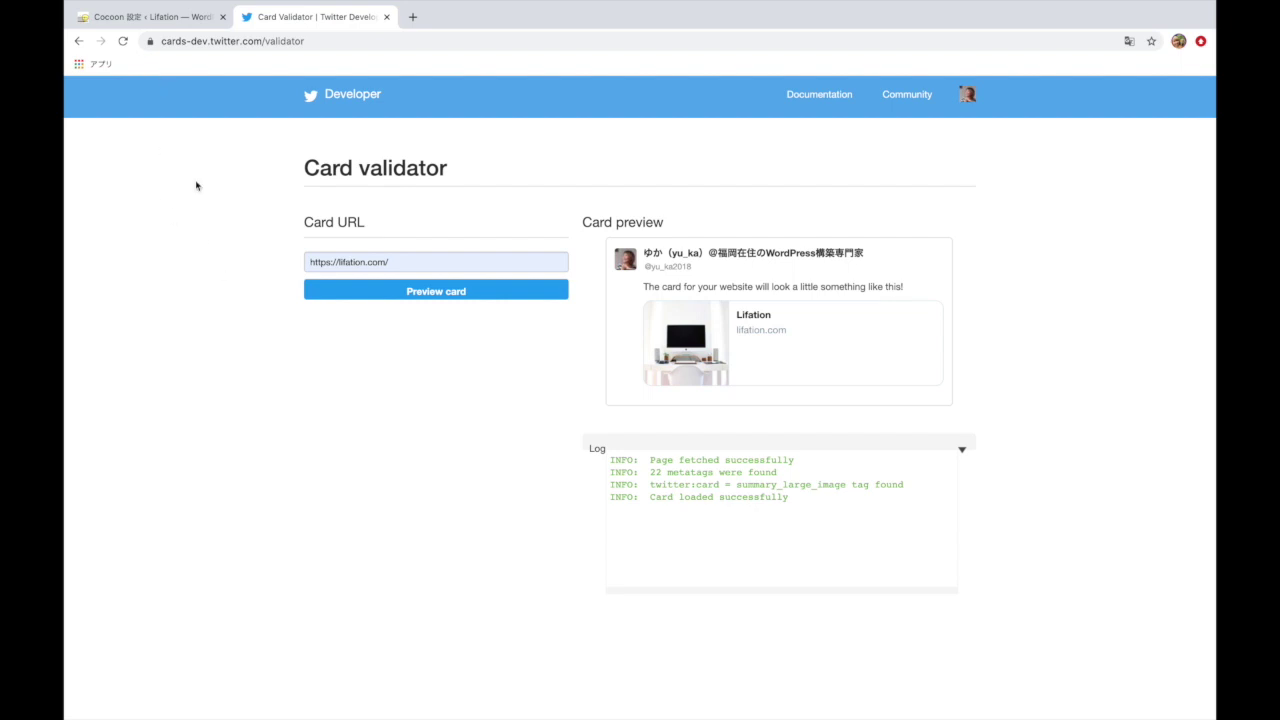
left_click_drag(306, 169, 460, 175)
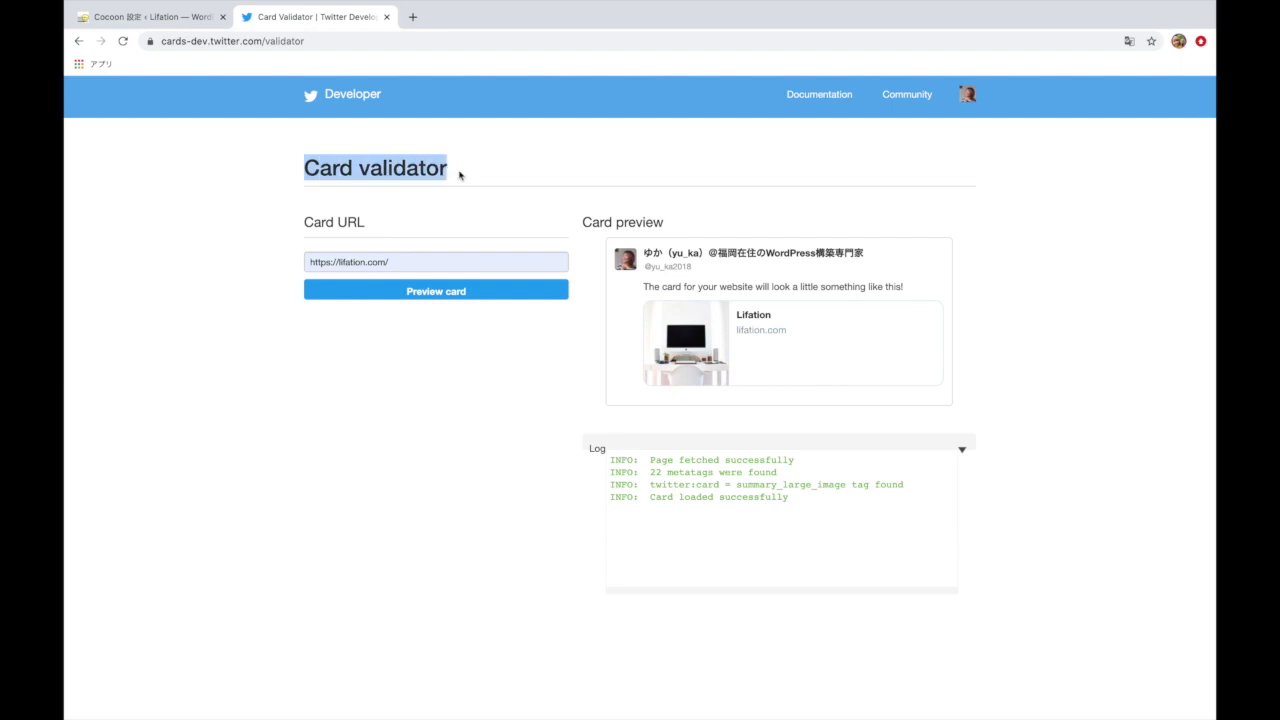
Return to the Cocoon settings, open the タイトル settings and place the cursor in the empty サイトの説明 field.
left_click(118, 20)
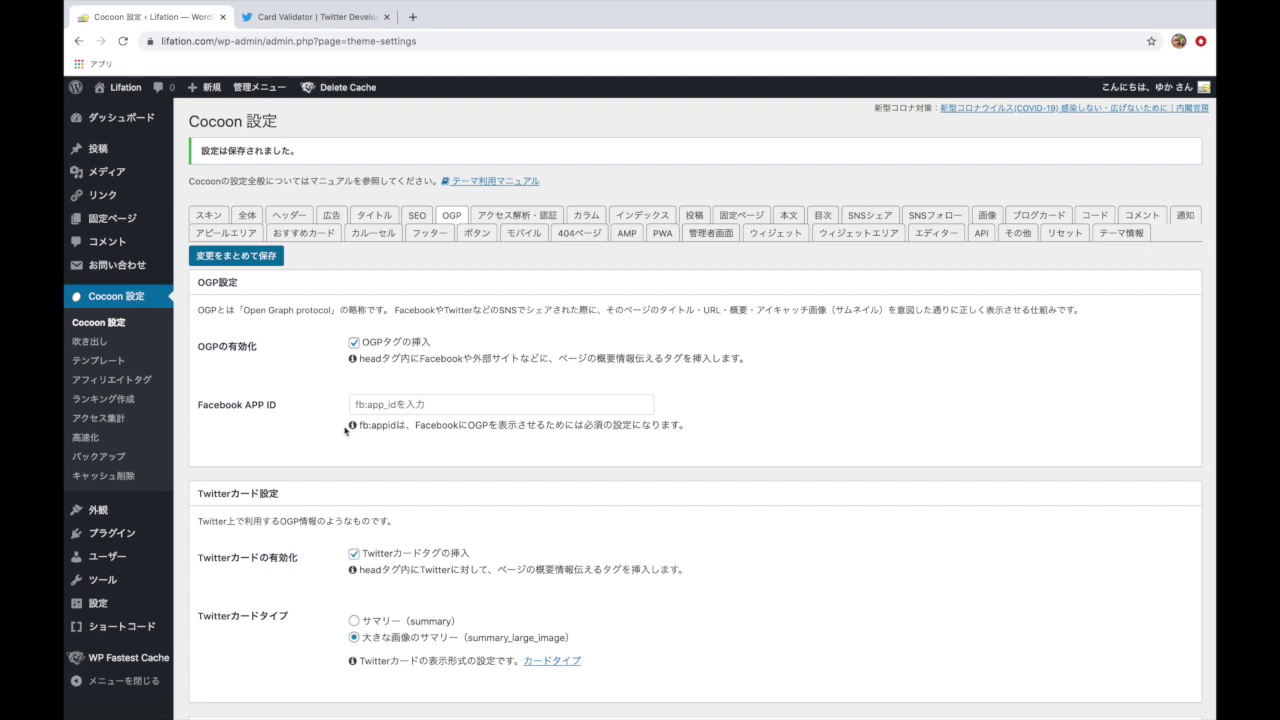
scroll(345, 430, "down", 2)
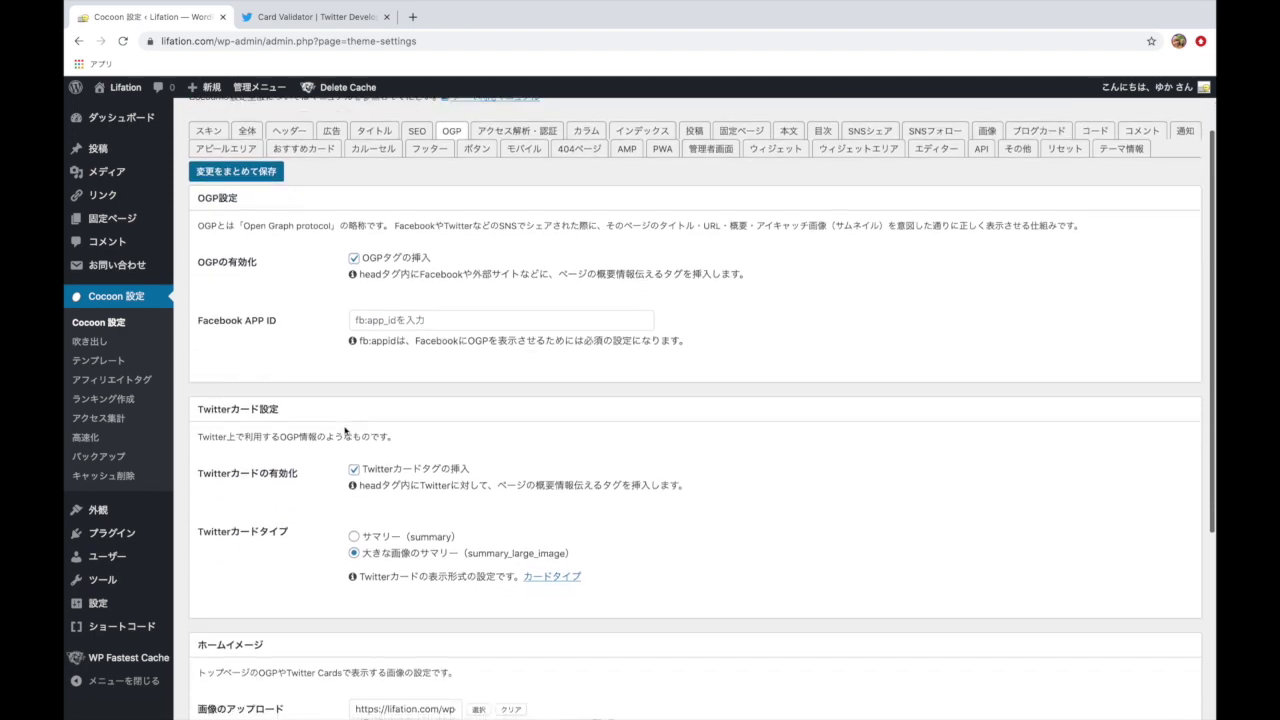
scroll(345, 431, "up", 2)
scroll(286, 447, "down", 1)
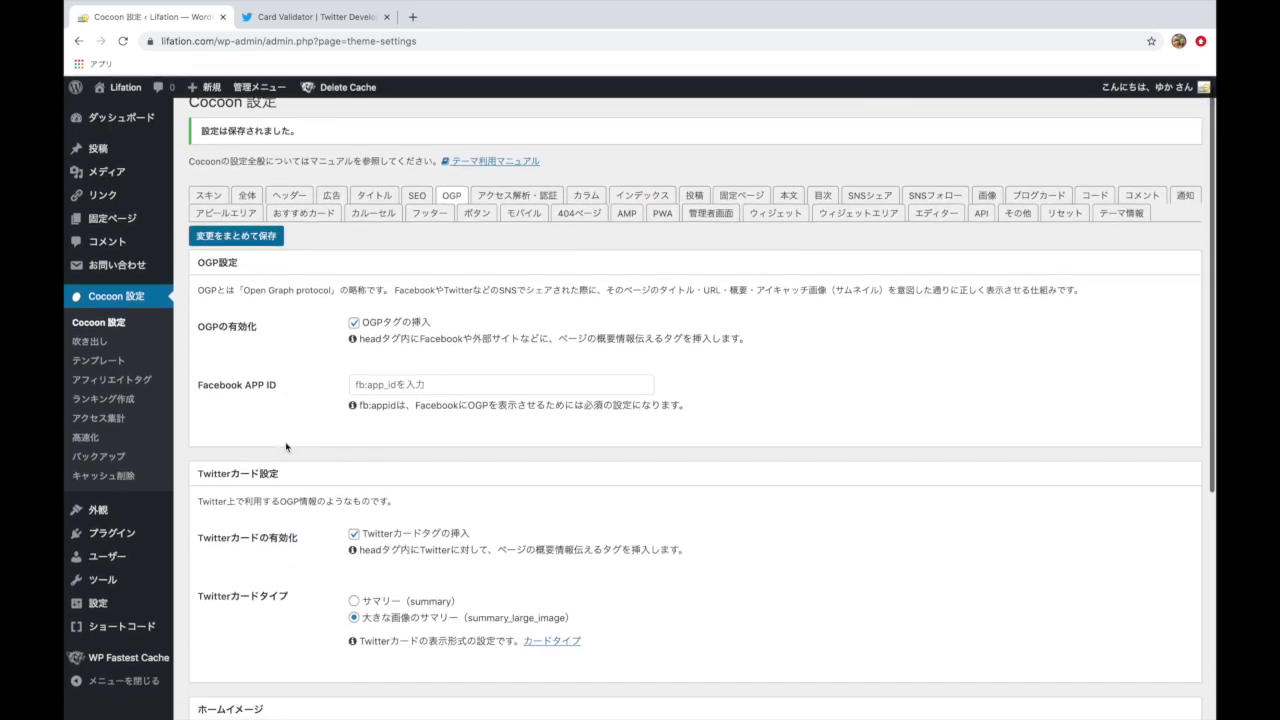
left_click(289, 195)
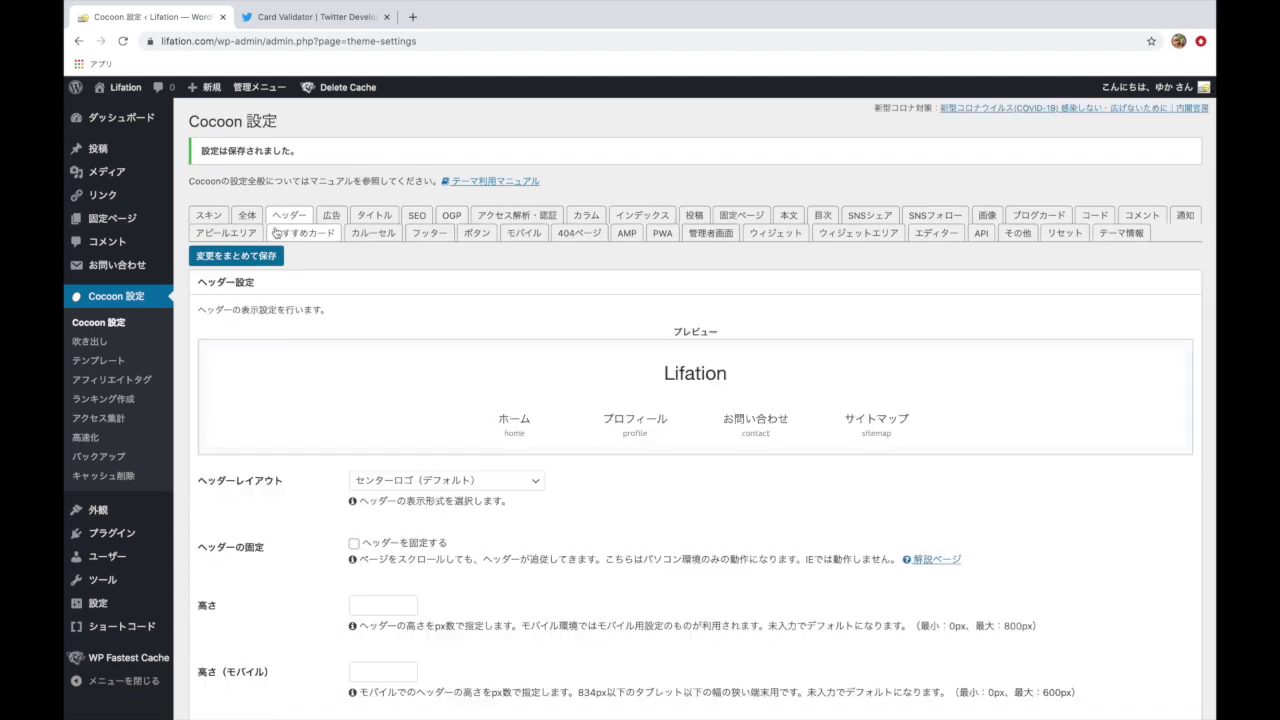
left_click(380, 221)
scroll(337, 492, "down", 1)
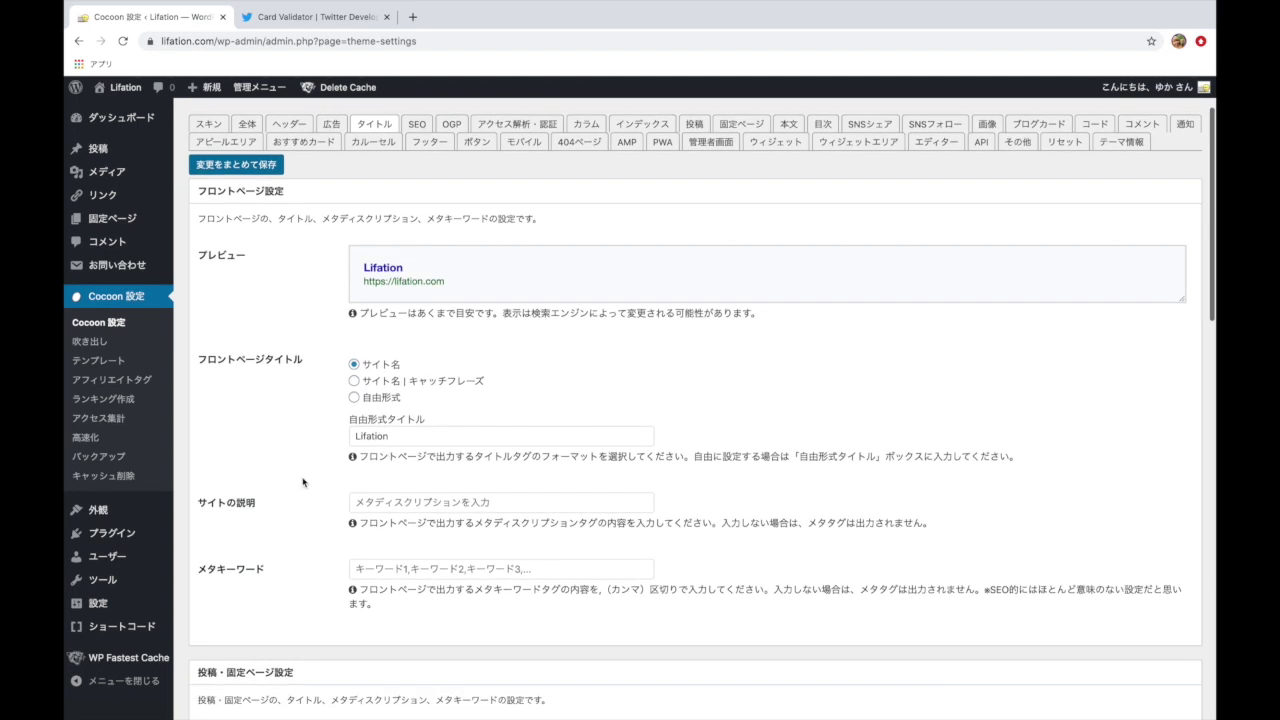
scroll(359, 520, "down", 1)
left_click(380, 488)
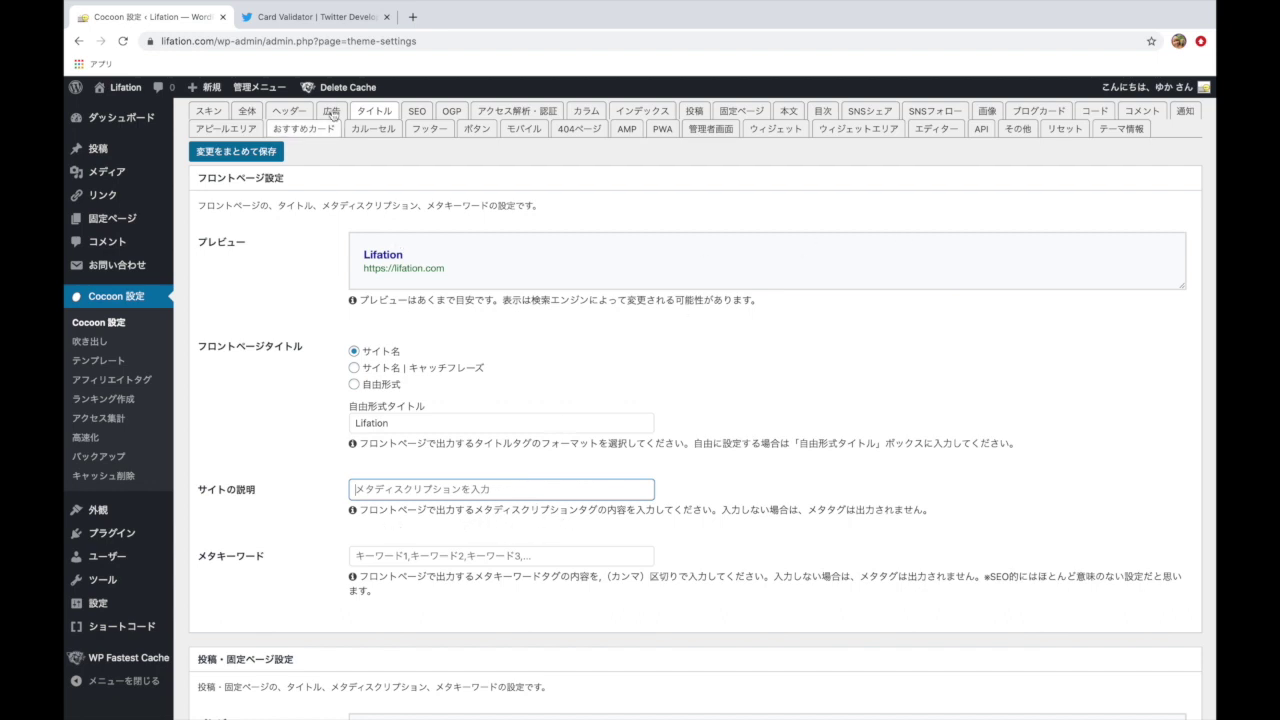
Check the card preview in the Card Validator against Cocoon's フロントページ設定 and 投稿・固定ページ設定 title and description options.
left_click(315, 17)
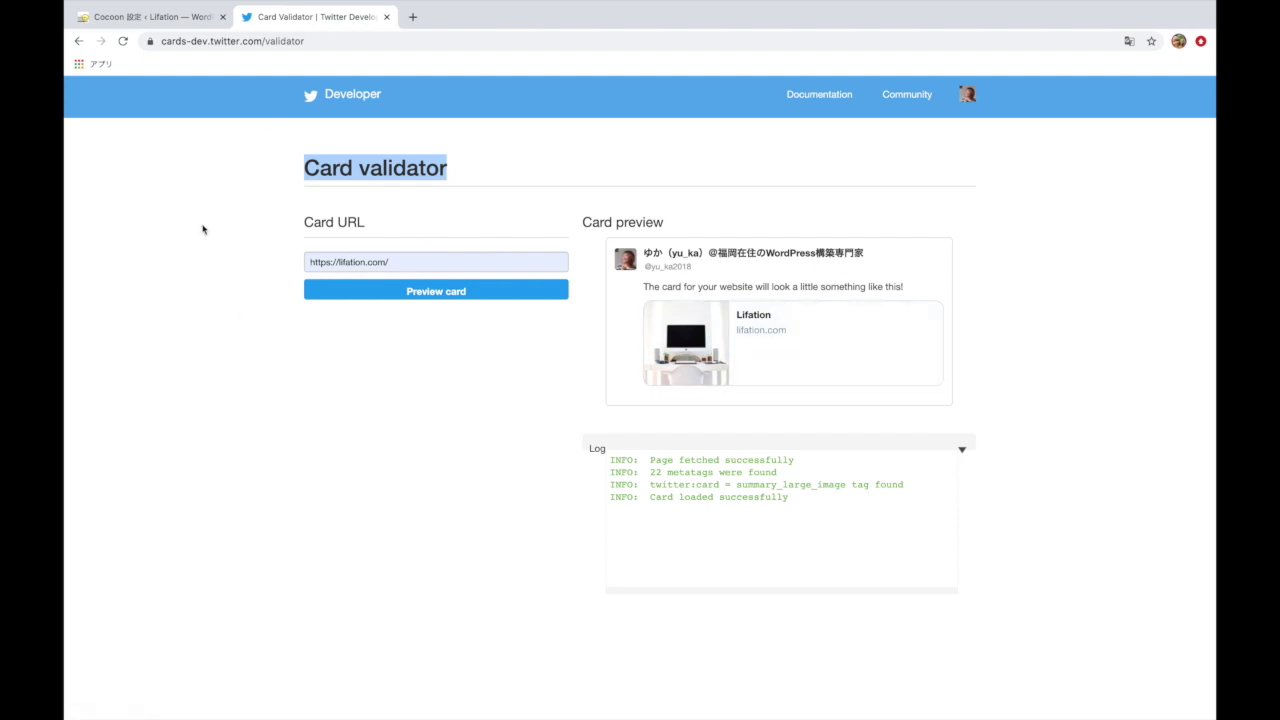
left_click(130, 18)
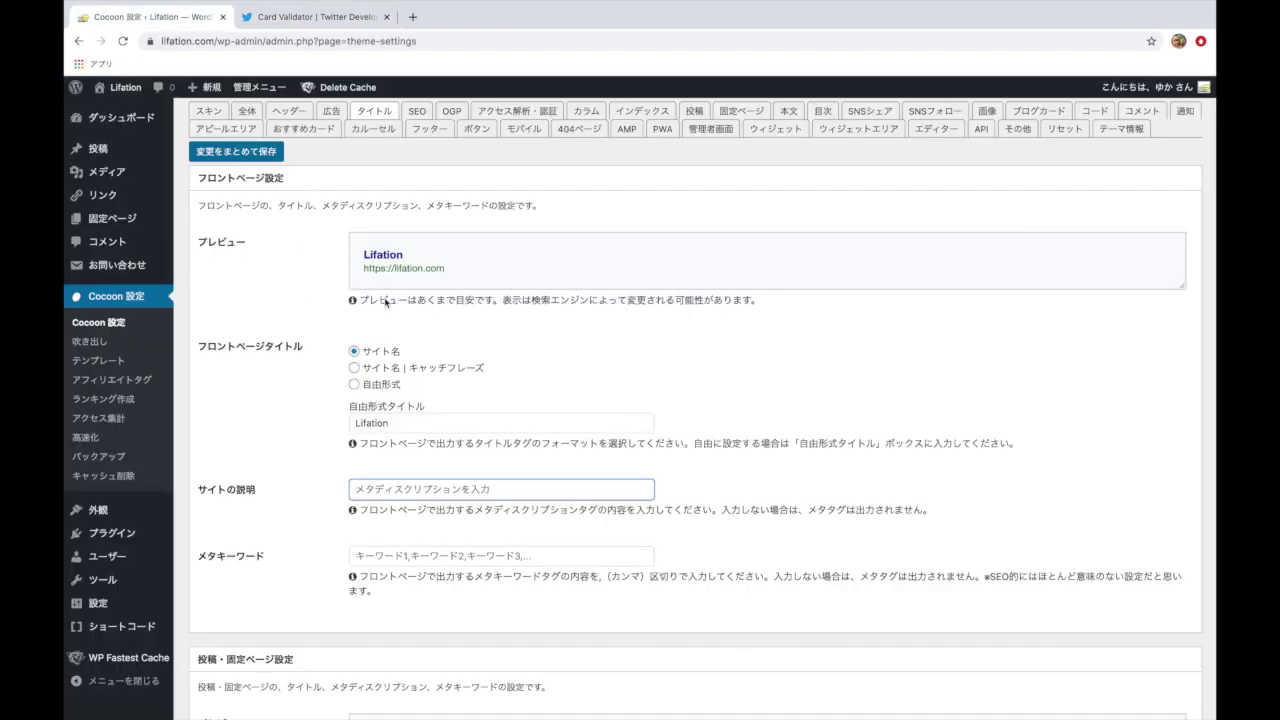
scroll(316, 429, "down", 3)
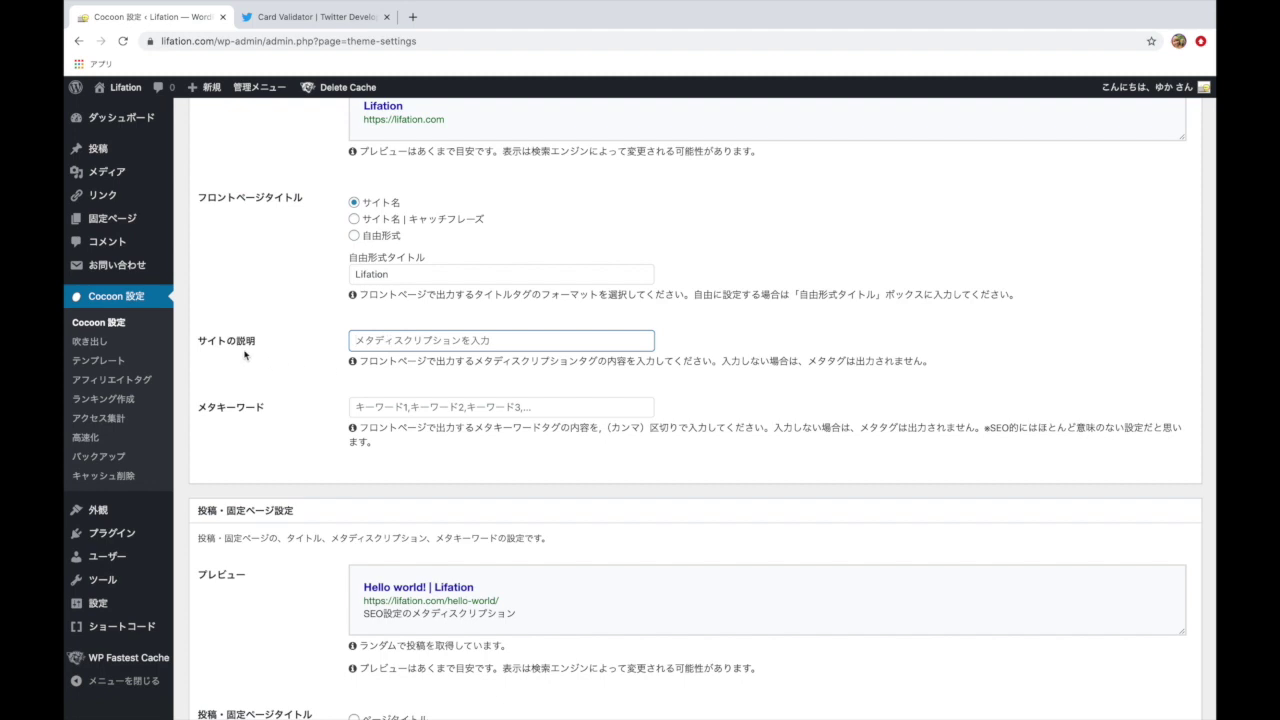
scroll(366, 313, "up", 1)
scroll(366, 313, "up", 1)
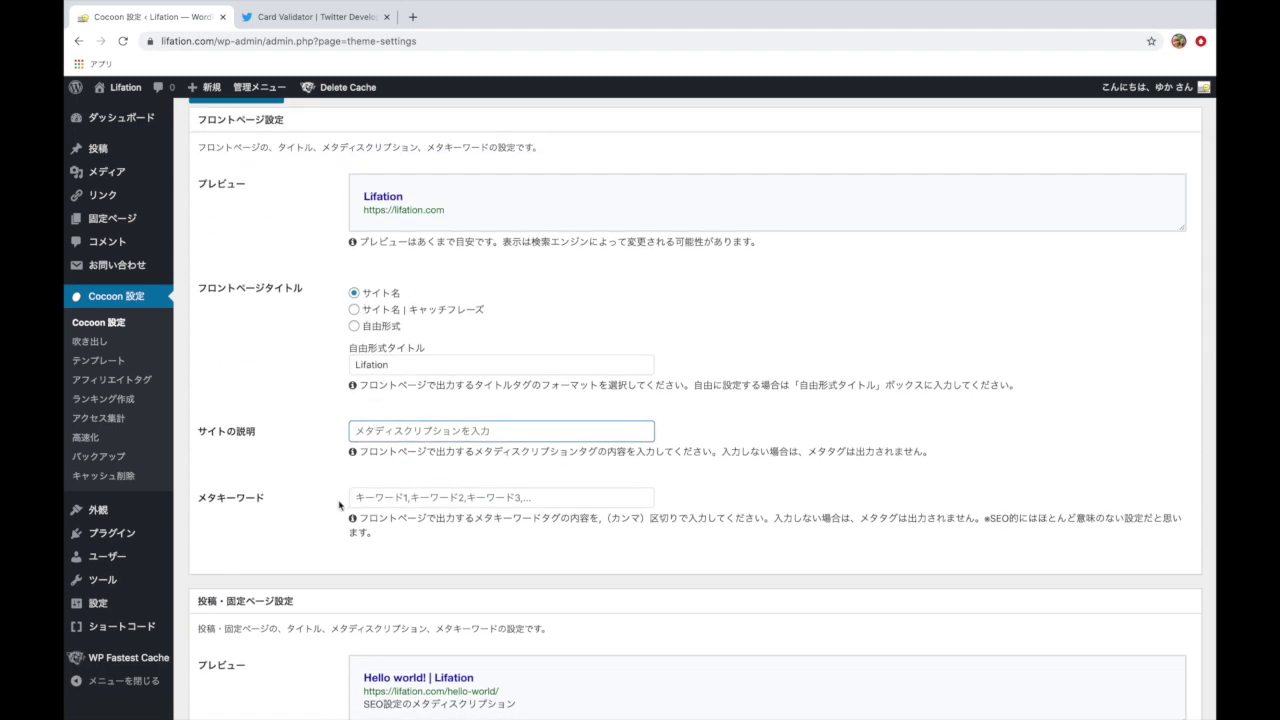
scroll(340, 505, "down", 3)
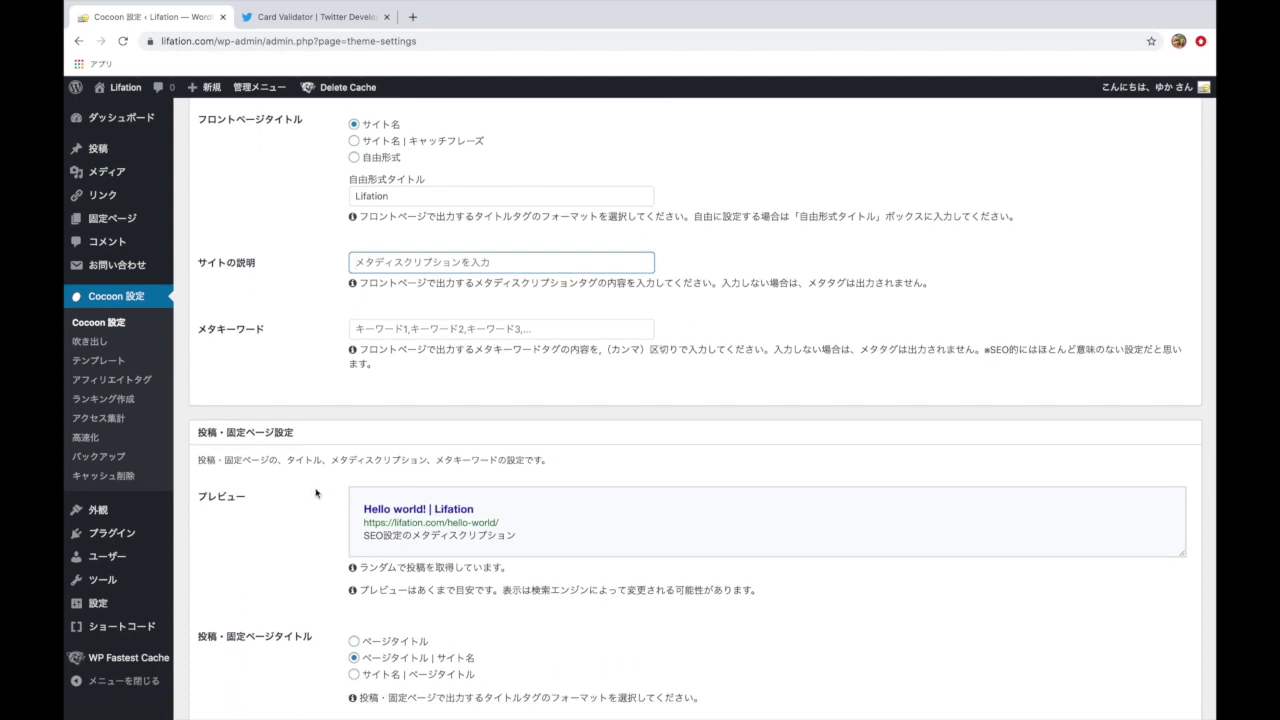
scroll(520, 558, "down", 2)
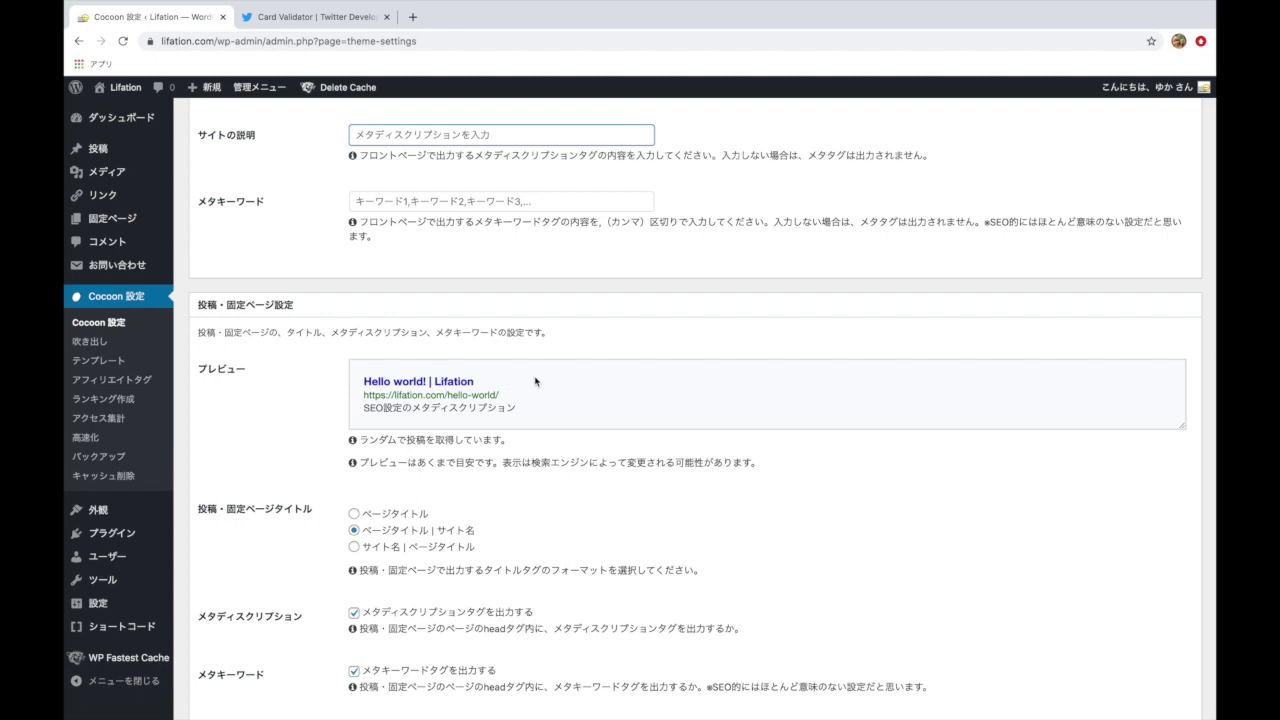
scroll(477, 496, "down", 1)
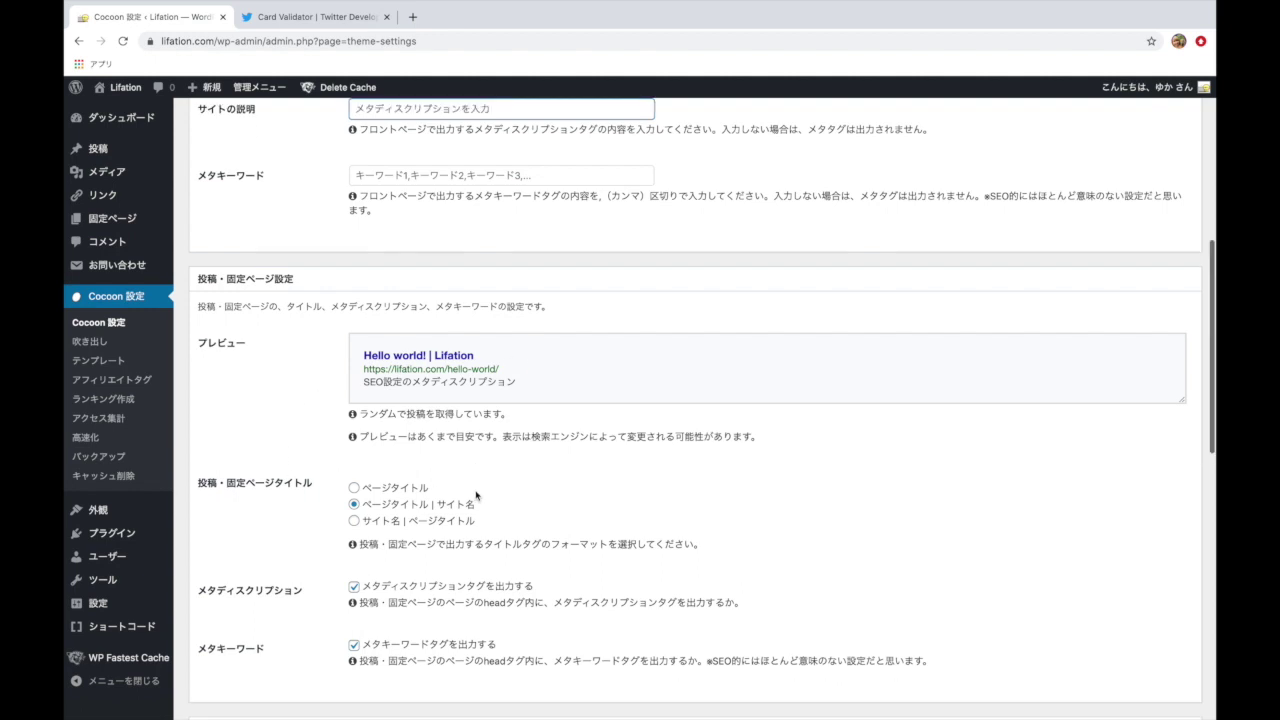
scroll(477, 496, "down", 2)
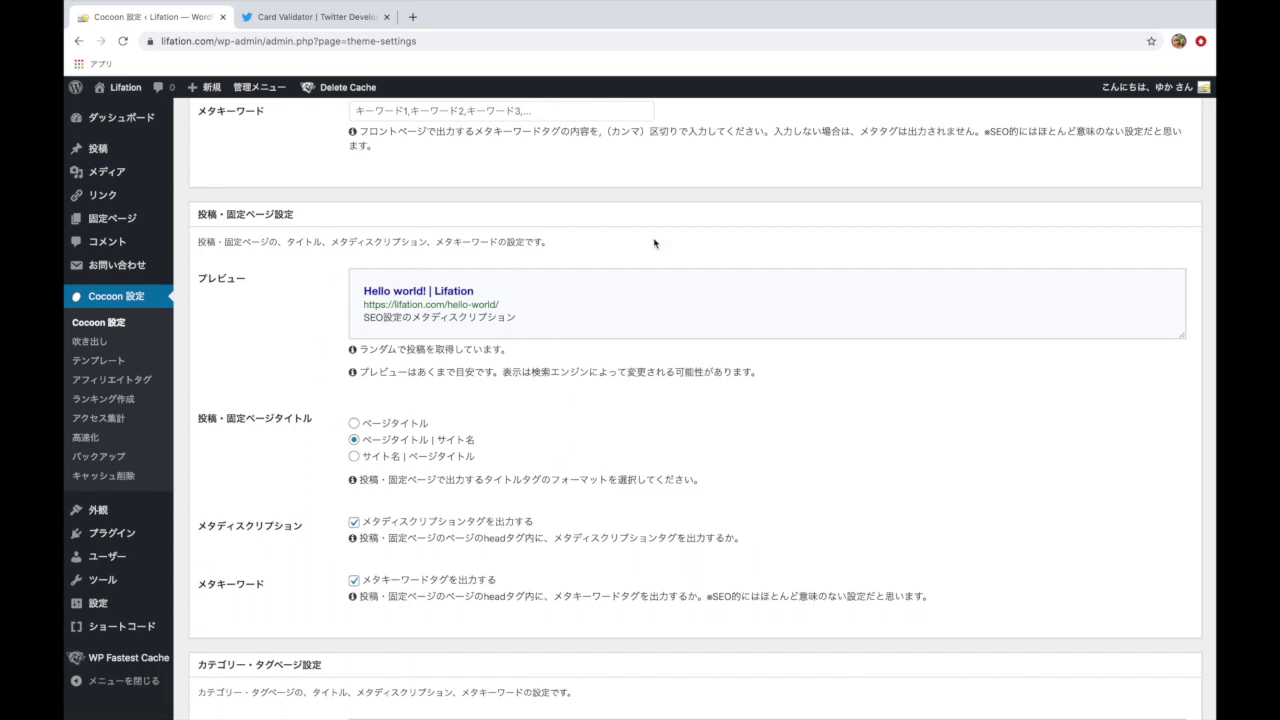
Review the Cocoon タイトル settings through カテゴリー・タグページ設定 and タイトル共通設定, comparing them with the card preview in the Card Validator.
left_click(326, 27)
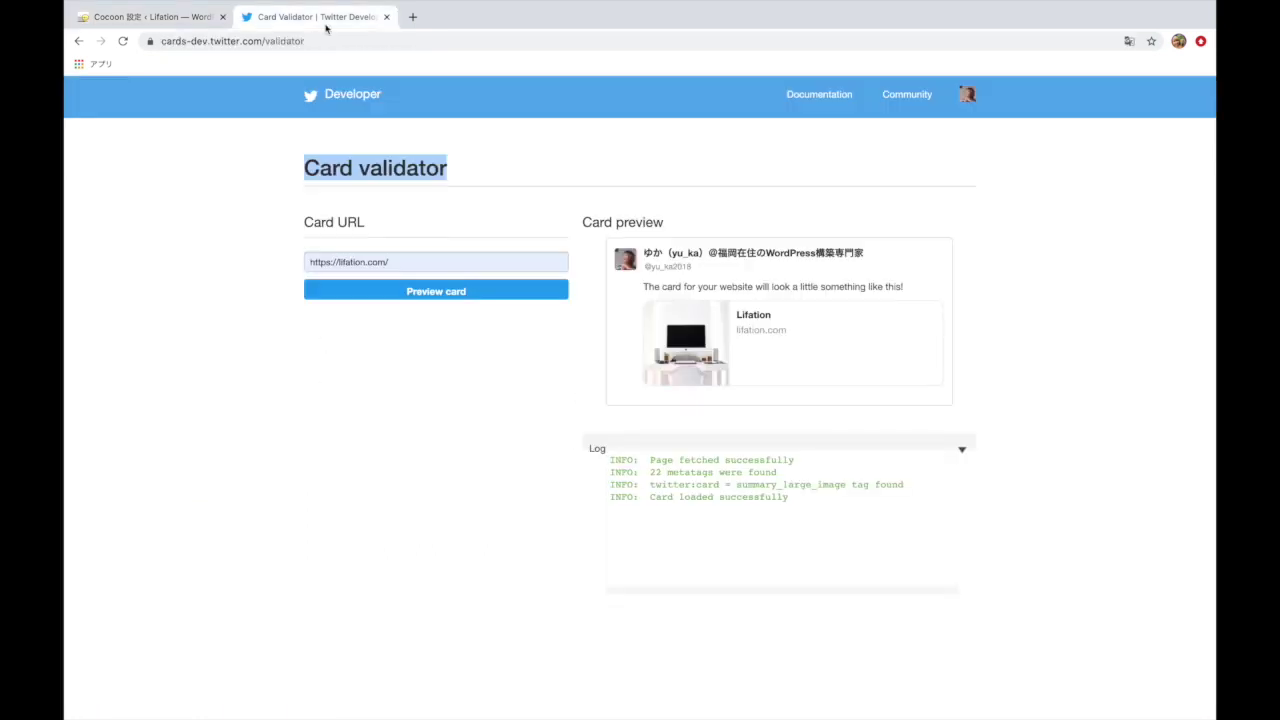
left_click(146, 22)
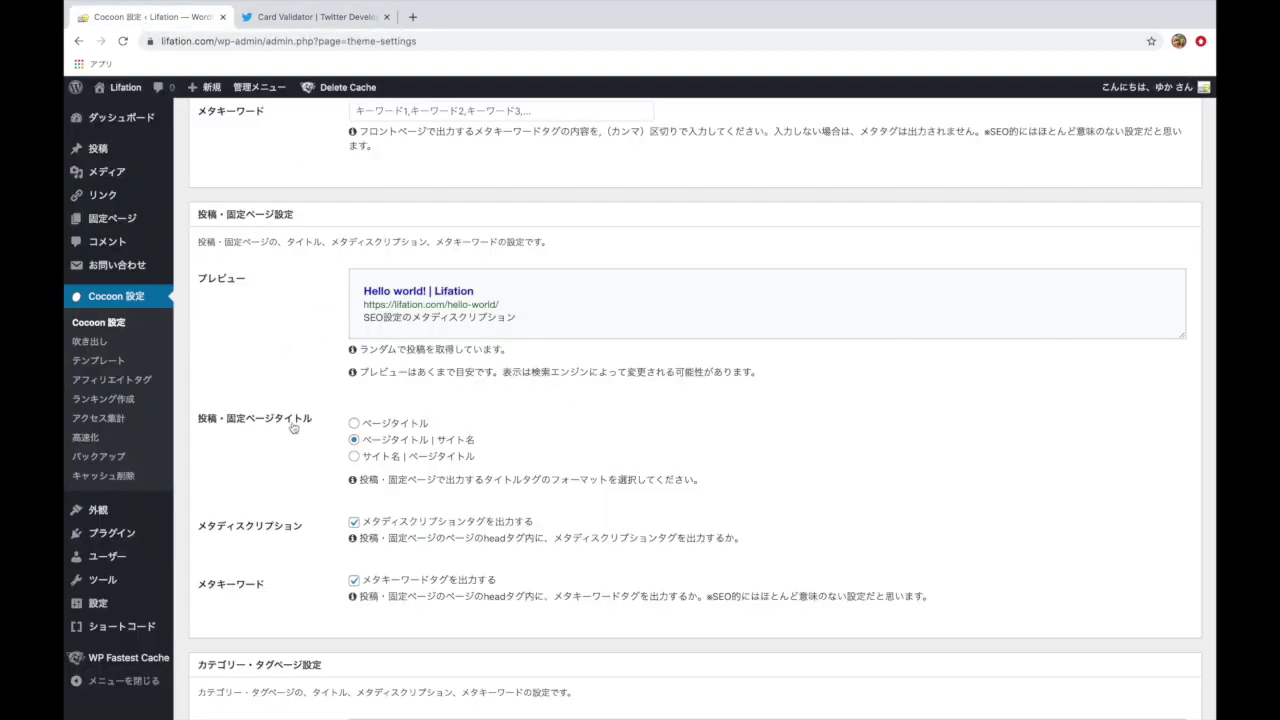
scroll(293, 427, "up", 10)
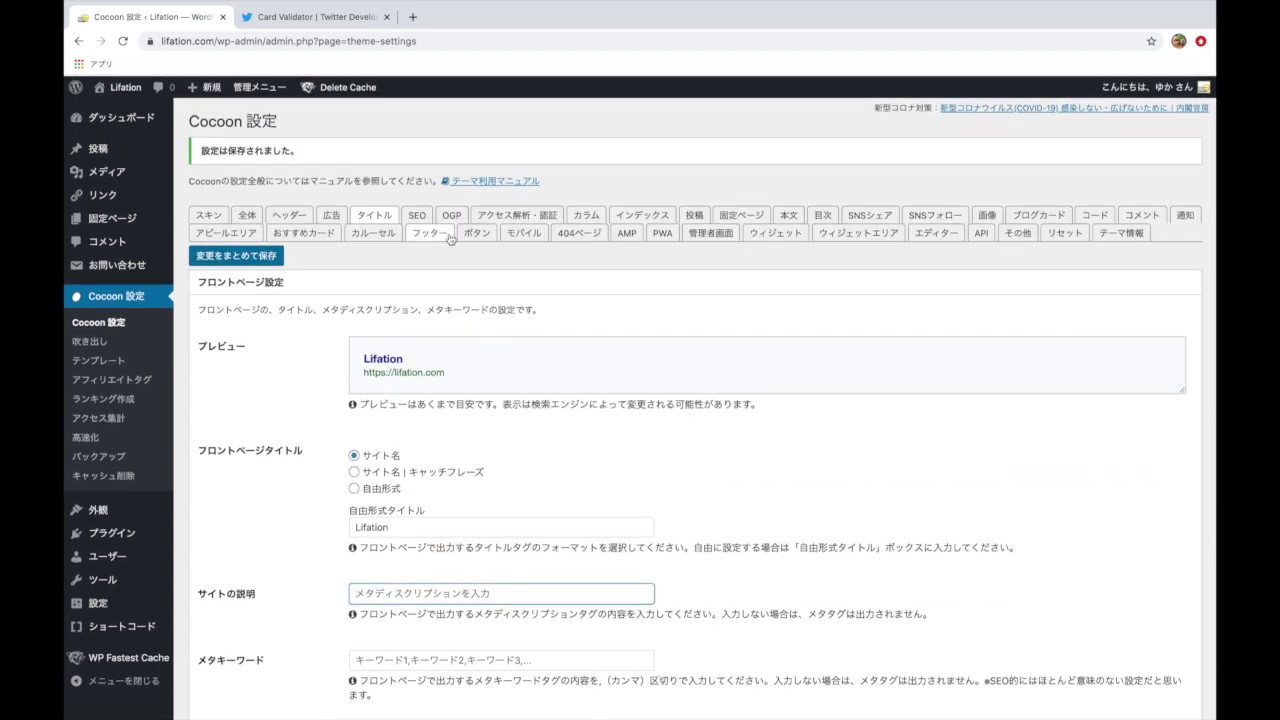
scroll(351, 573, "down", 10)
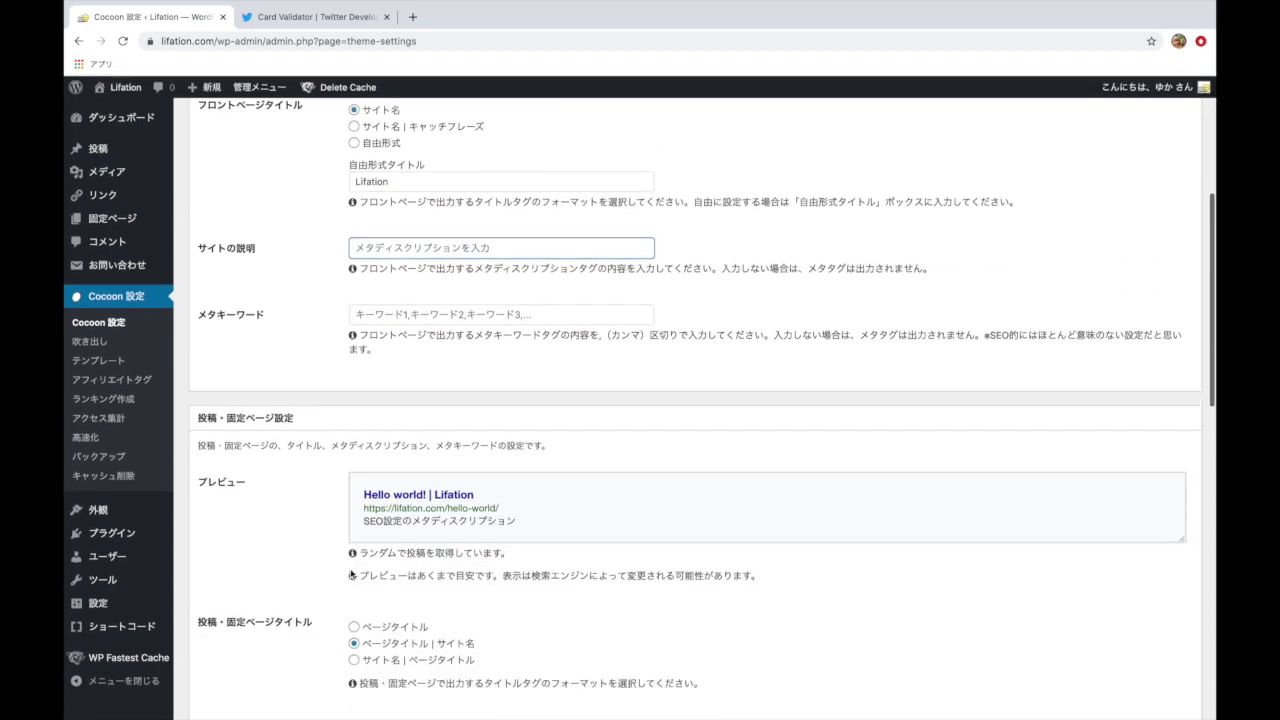
scroll(352, 573, "down", 5)
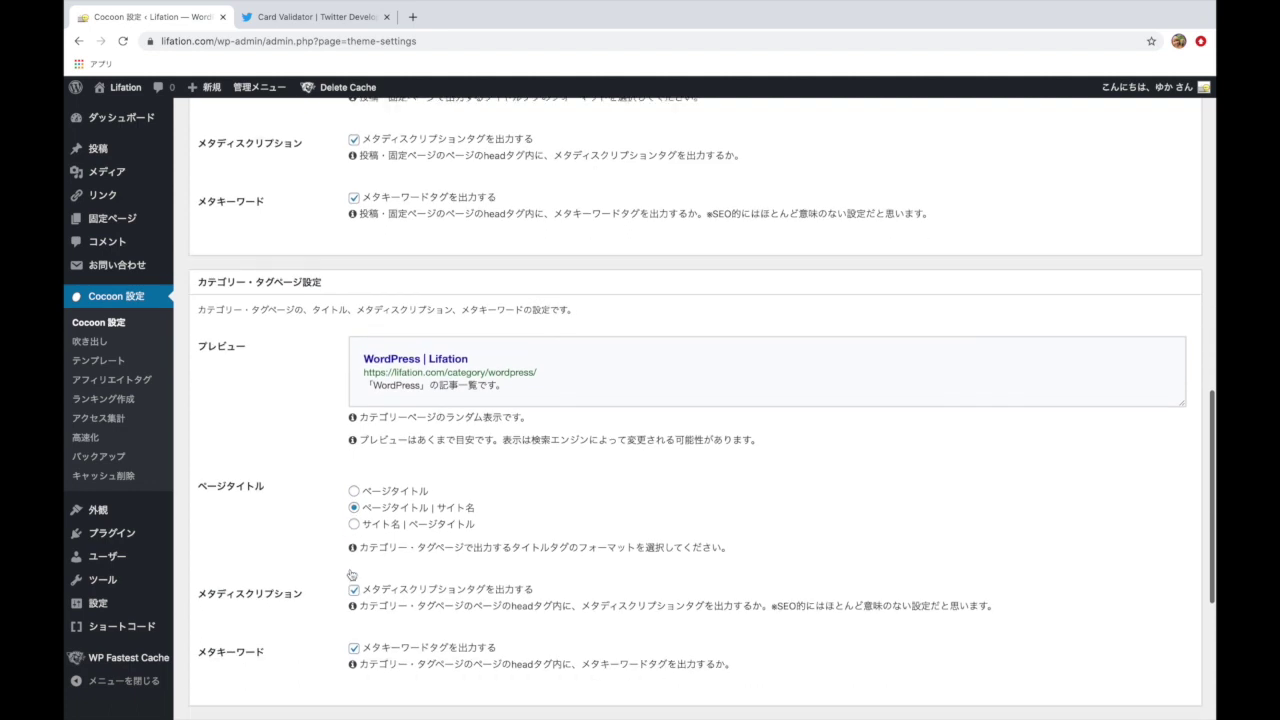
scroll(351, 573, "down", 2)
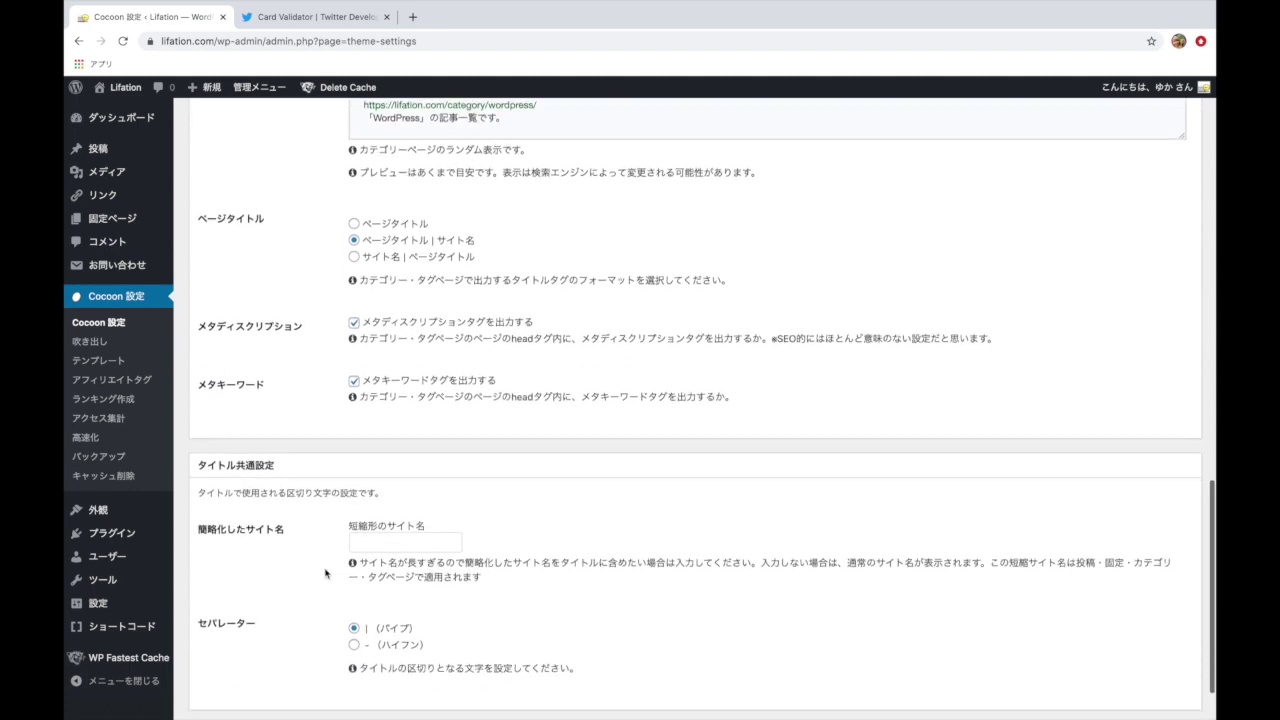
scroll(325, 573, "up", 15)
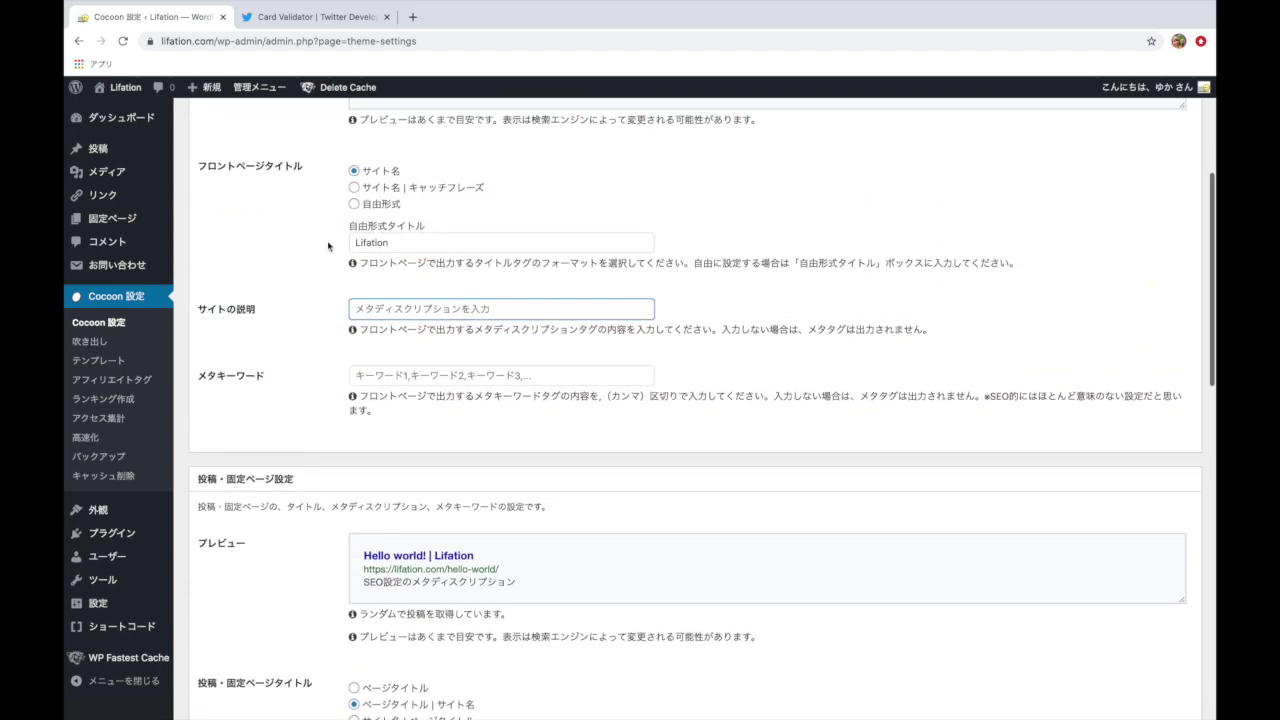
left_click(296, 17)
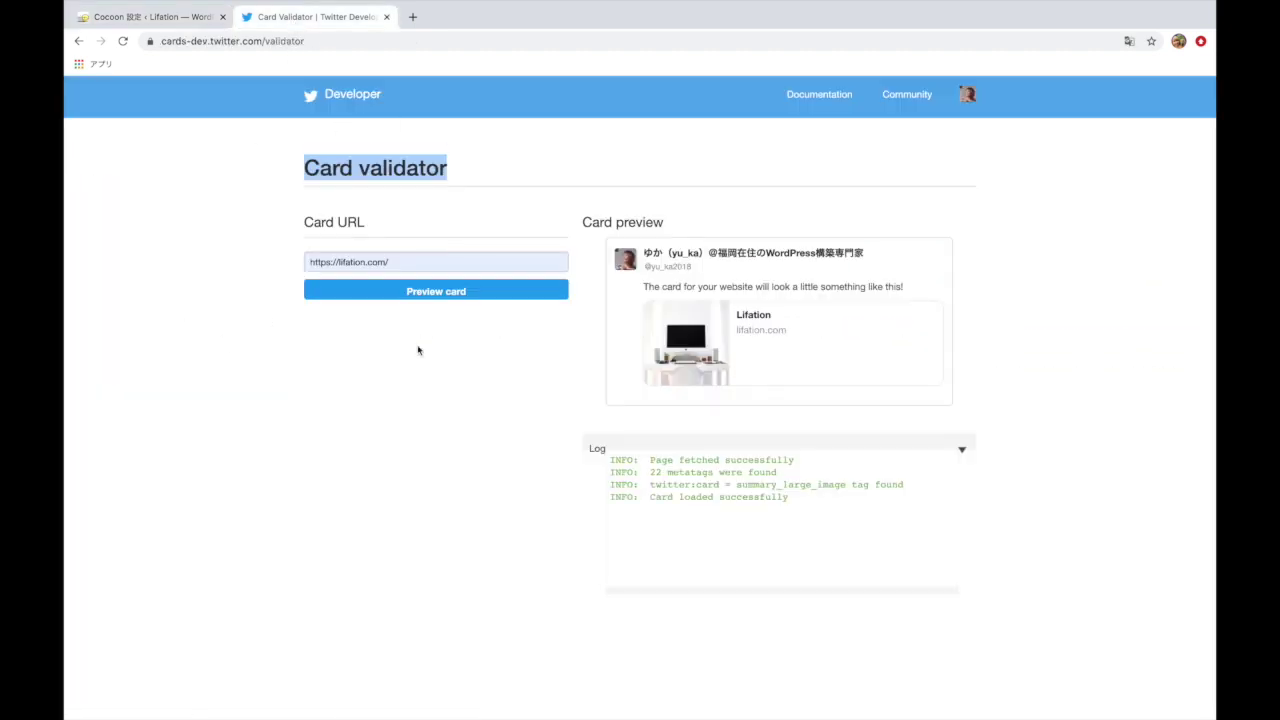